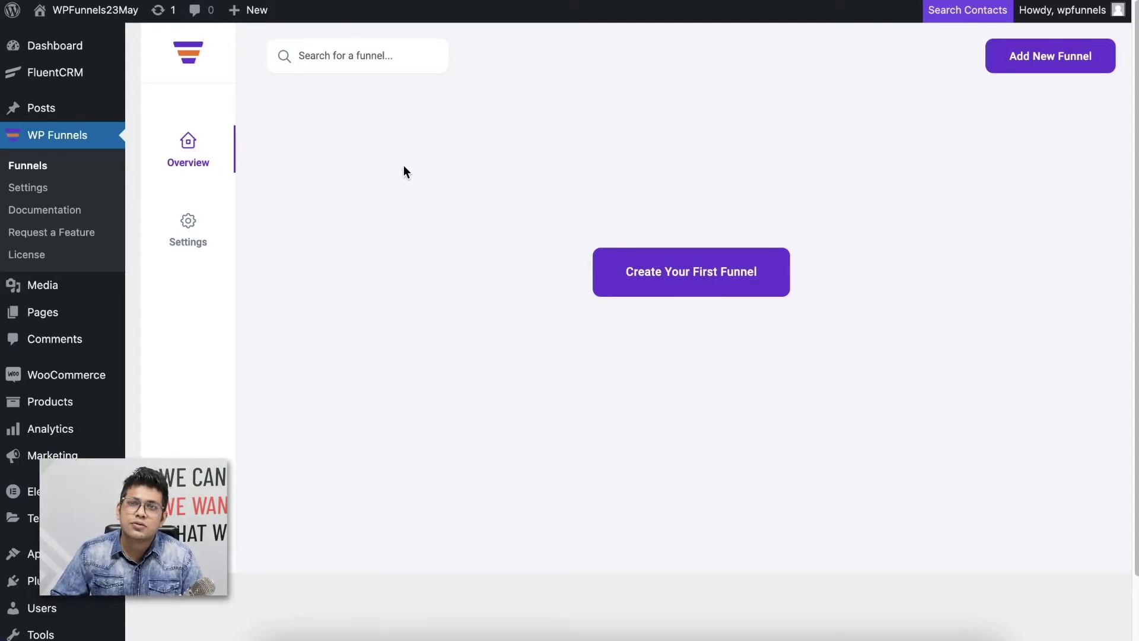
# - Import the Online Course Free template from the Woo Templates gallery as a new funnel
pyautogui.click(1024, 70)
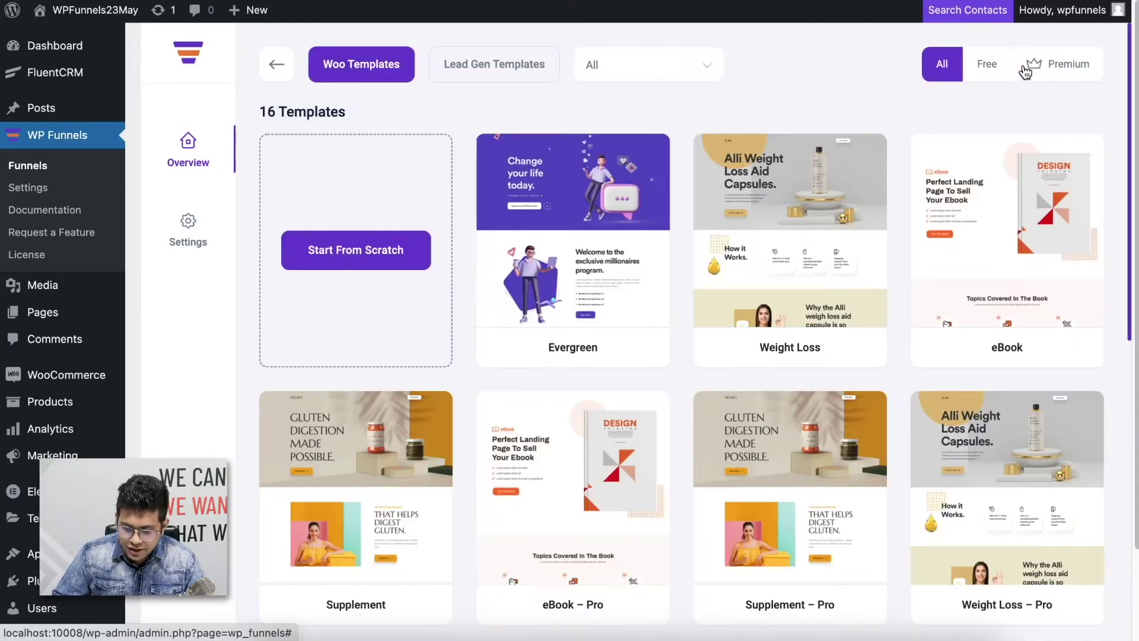
pyautogui.moveTo(653, 256)
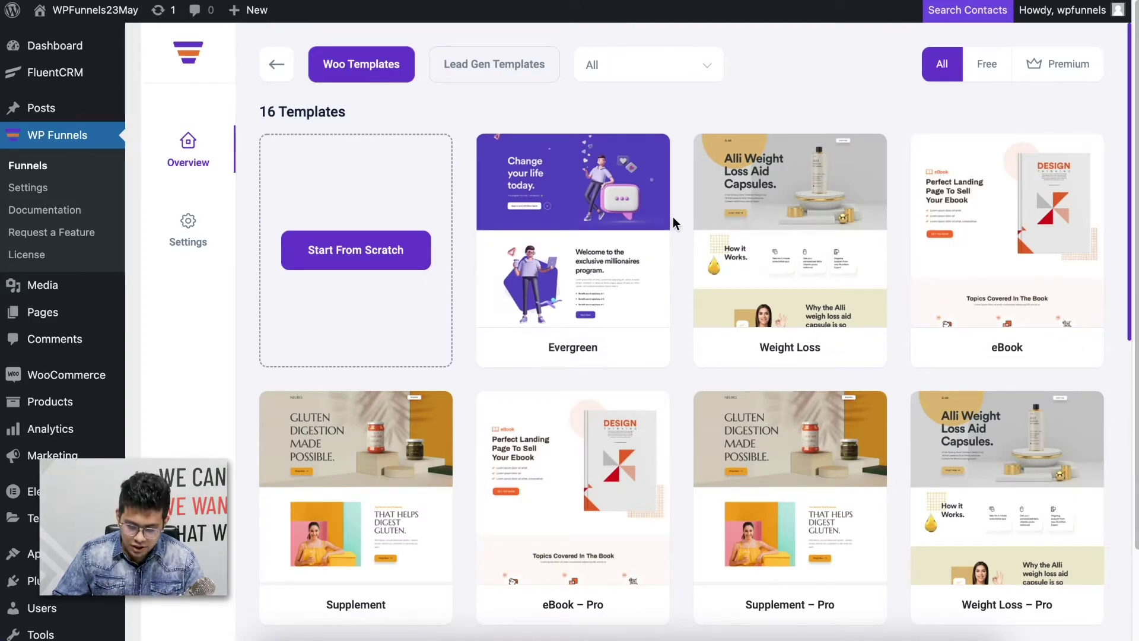
pyautogui.scroll(-10, 674, 217)
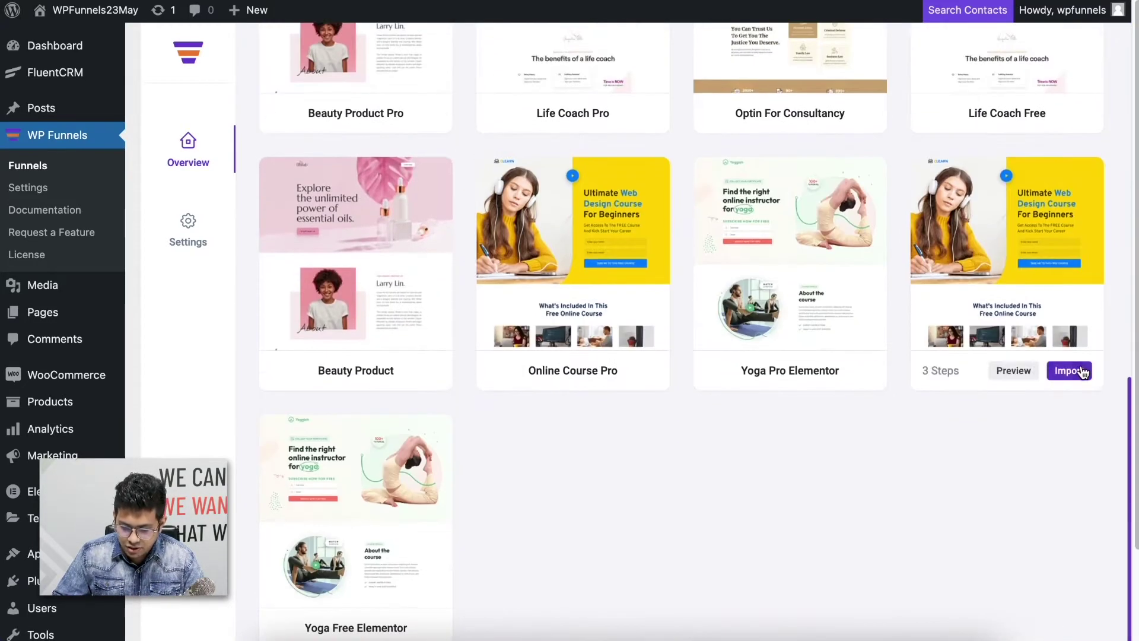
pyautogui.click(1073, 371)
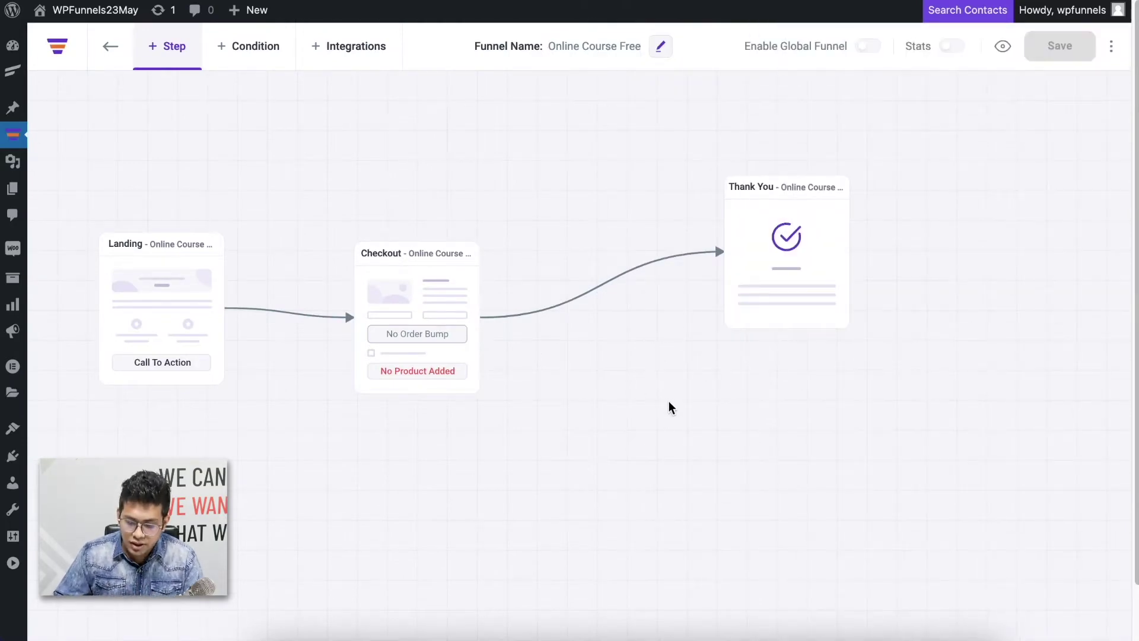
# - Turn on Enable Global Funnel for the Online Course Free funnel
pyautogui.moveTo(628, 369); pyautogui.dragTo(664, 351)
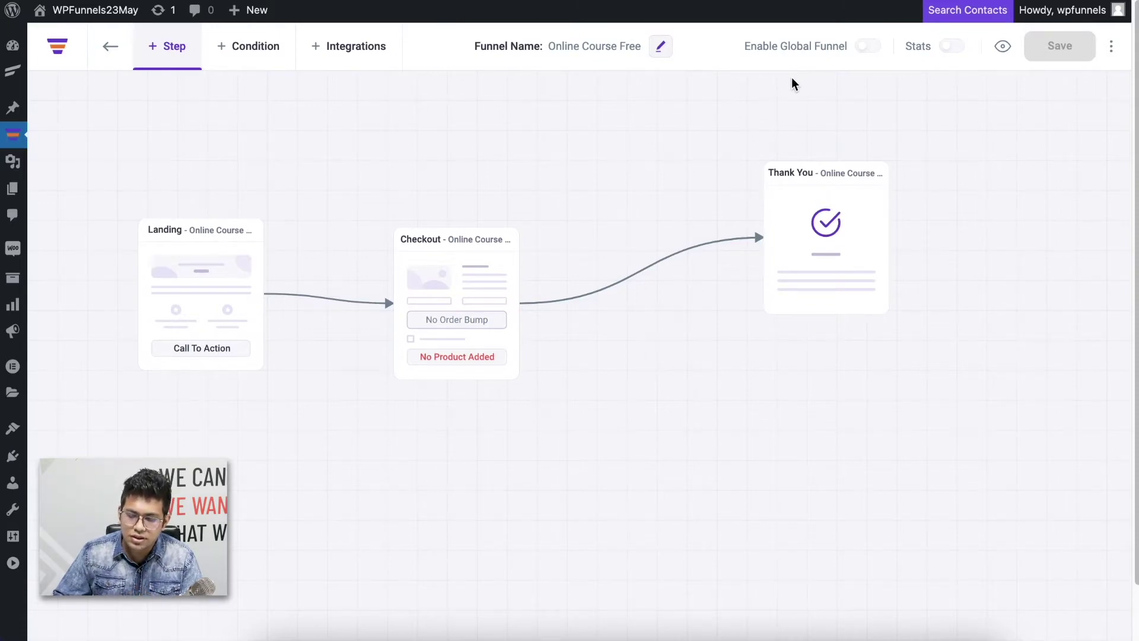
pyautogui.click(863, 49)
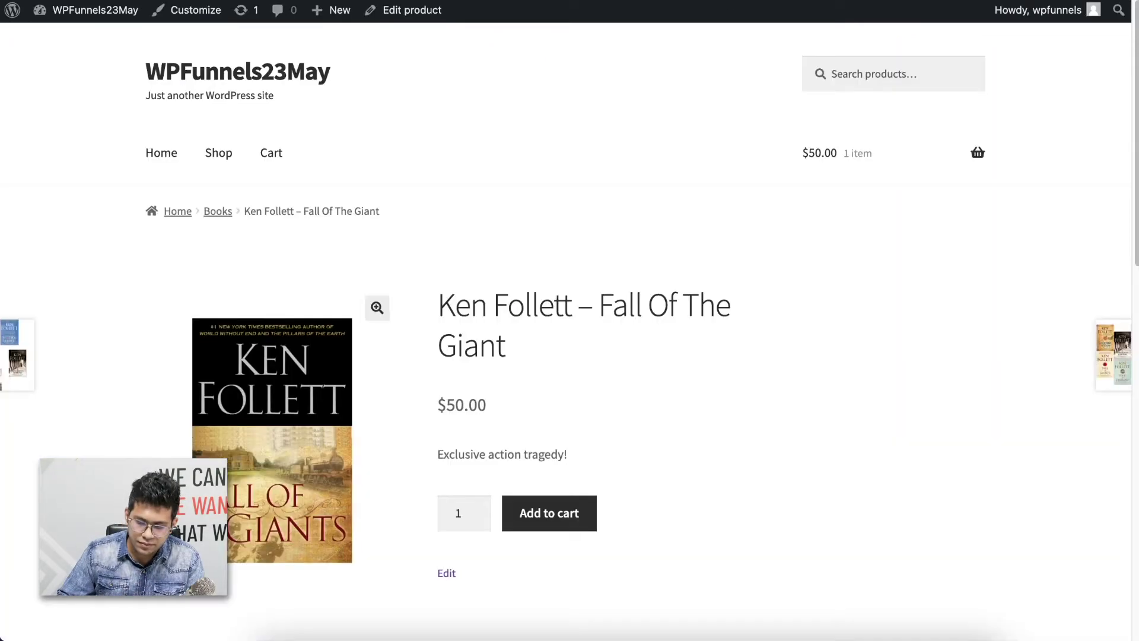
# - Add Fall Of The Giant to the cart and proceed to the standard store checkout
pyautogui.scroll(-2, 700, 381)
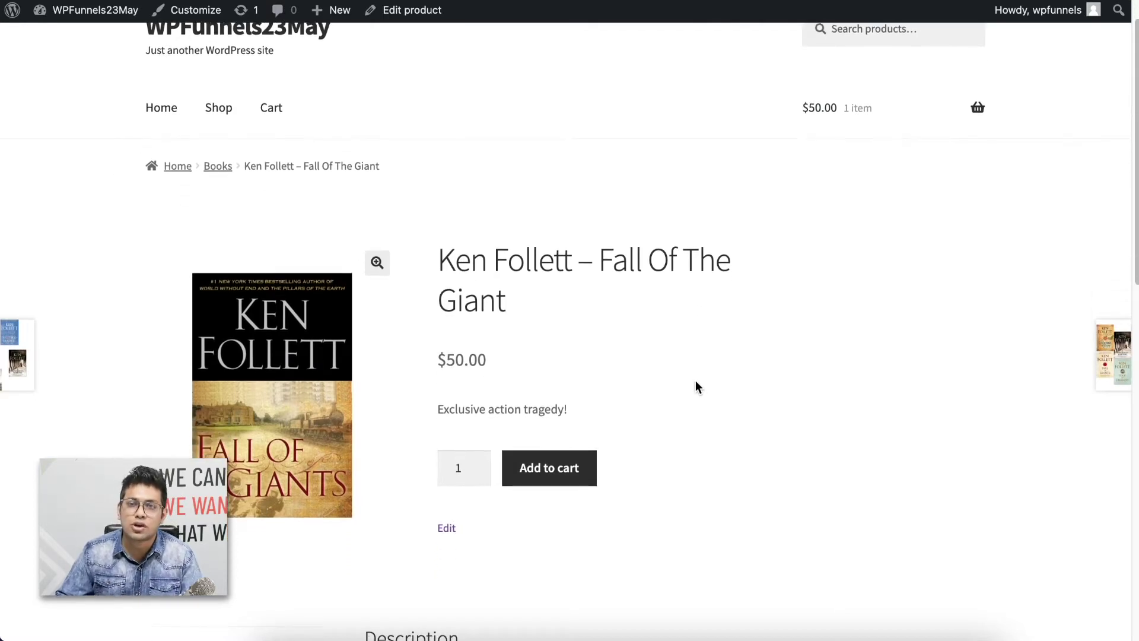
pyautogui.scroll(-2, 716, 394)
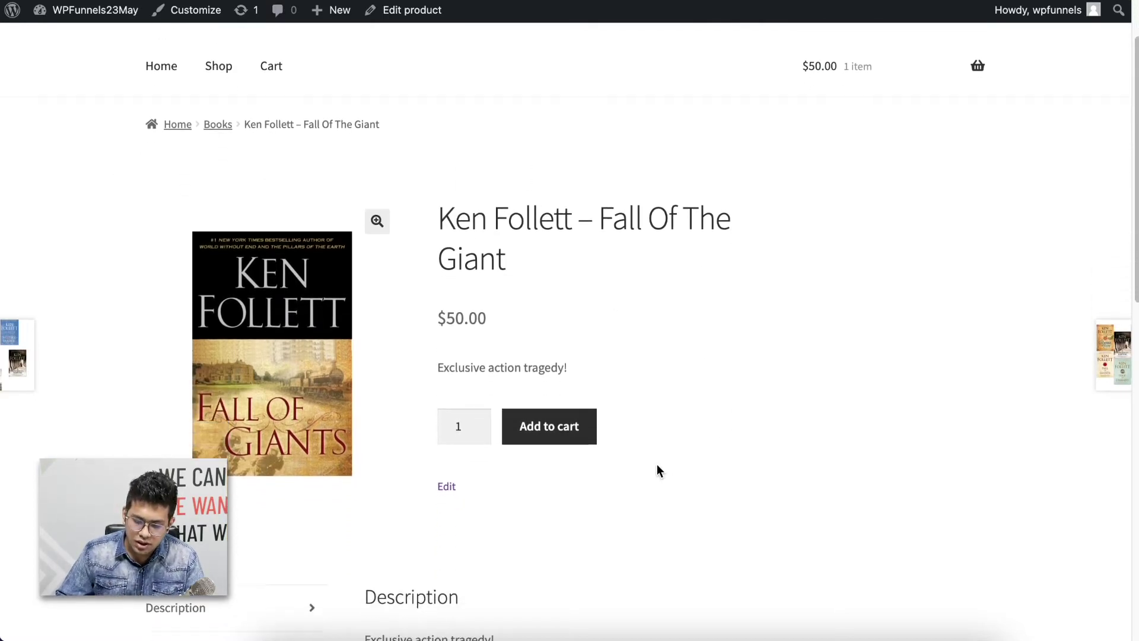
pyautogui.click(543, 434)
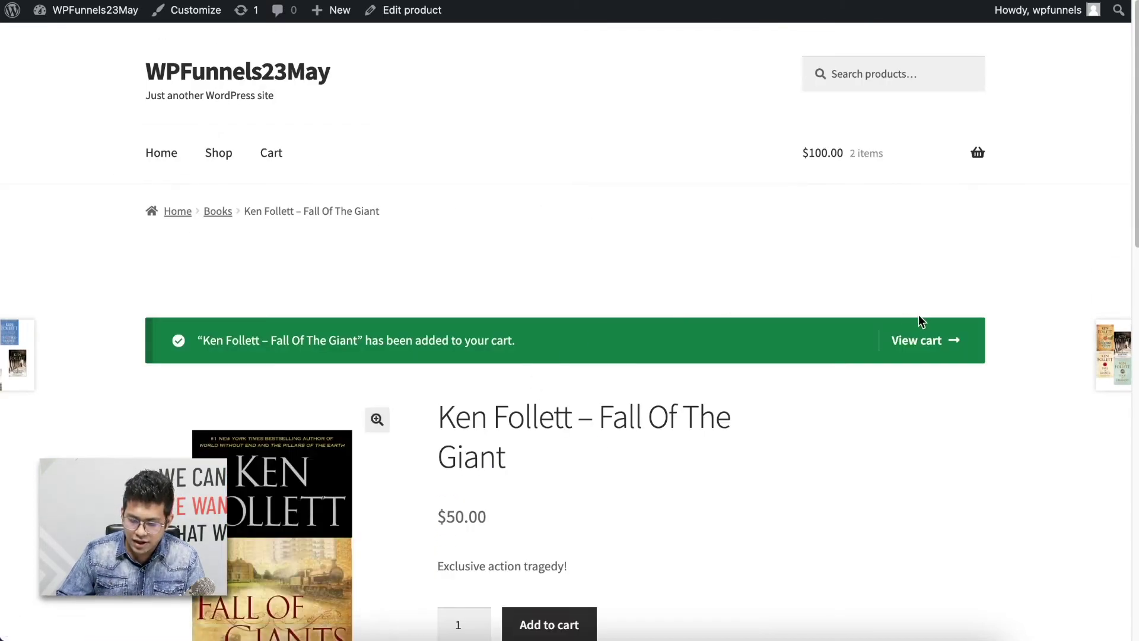
pyautogui.click(926, 345)
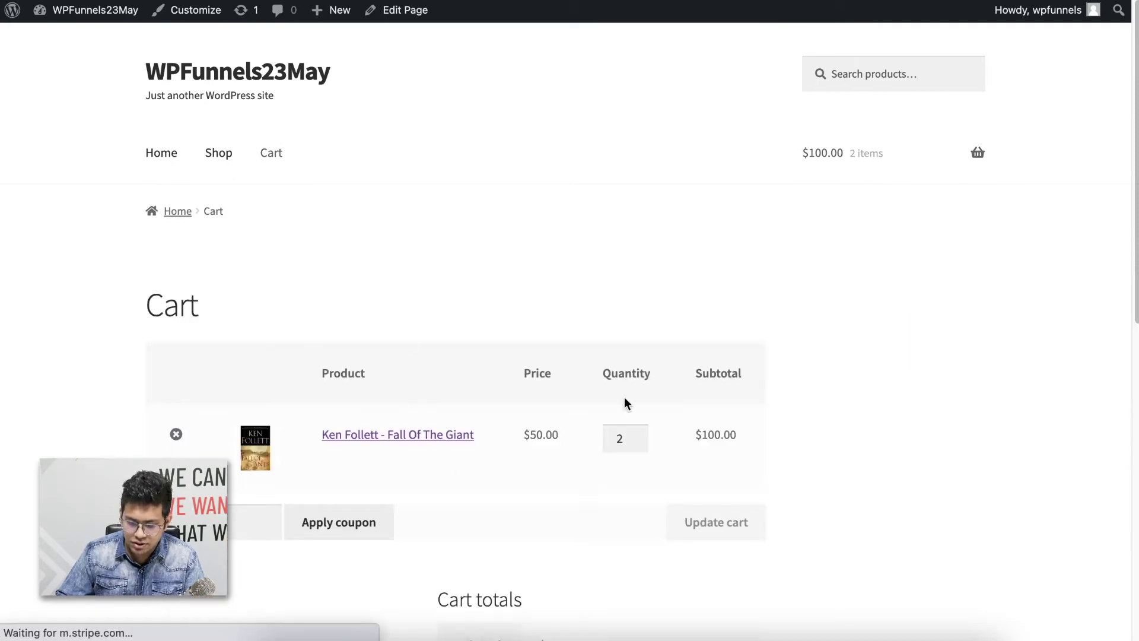
pyautogui.scroll(-5, 624, 397)
pyautogui.scroll(-3, 623, 399)
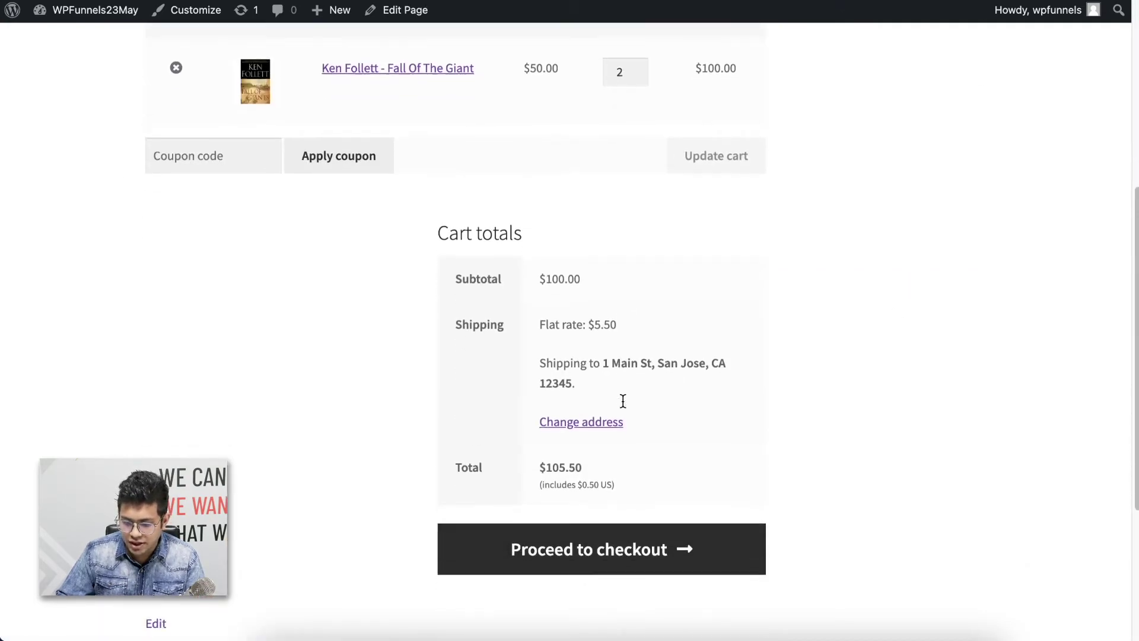
pyautogui.click(624, 534)
# - Review the standard checkout page, go back to the cart and remove the book
pyautogui.scroll(-6, 560, 354)
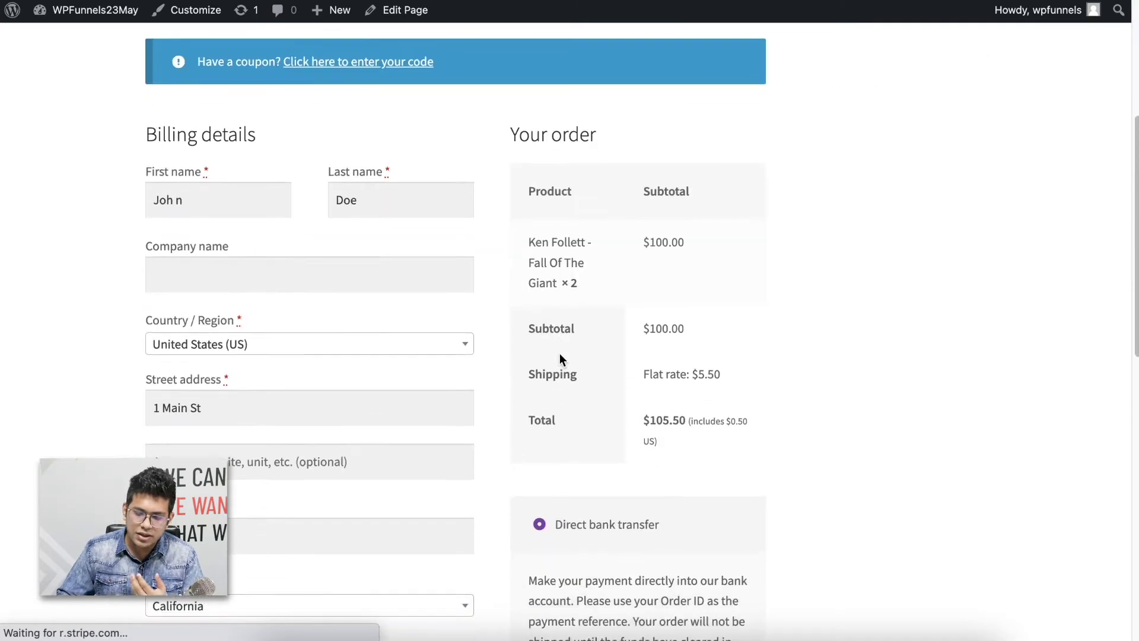
pyautogui.scroll(-7, 560, 353)
pyautogui.scroll(12, 559, 362)
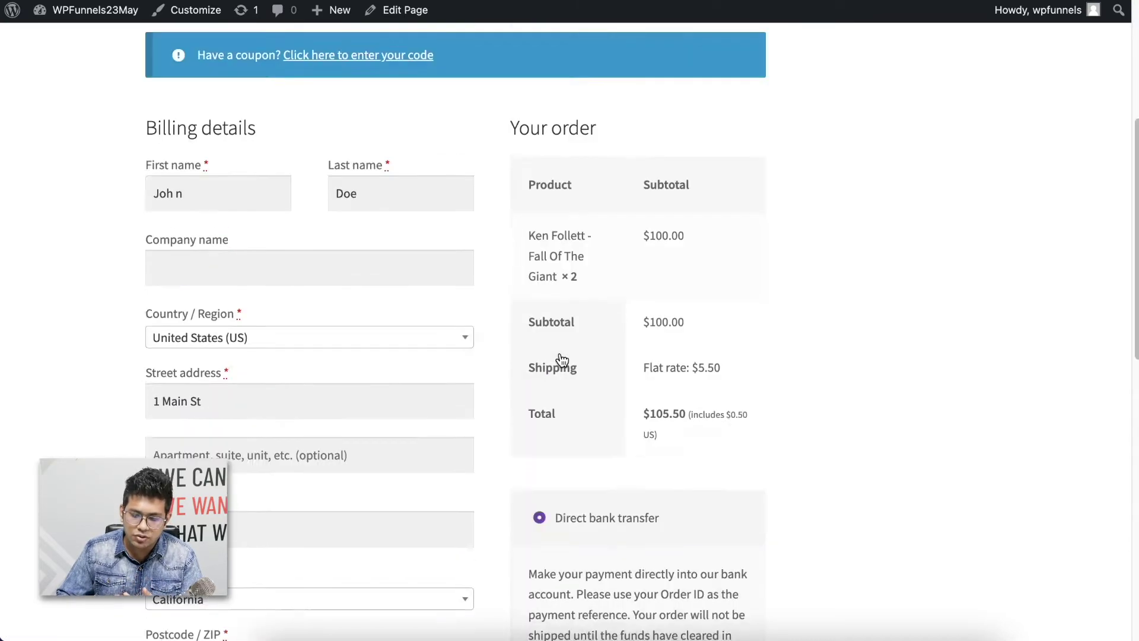
pyautogui.scroll(-10, 617, 248)
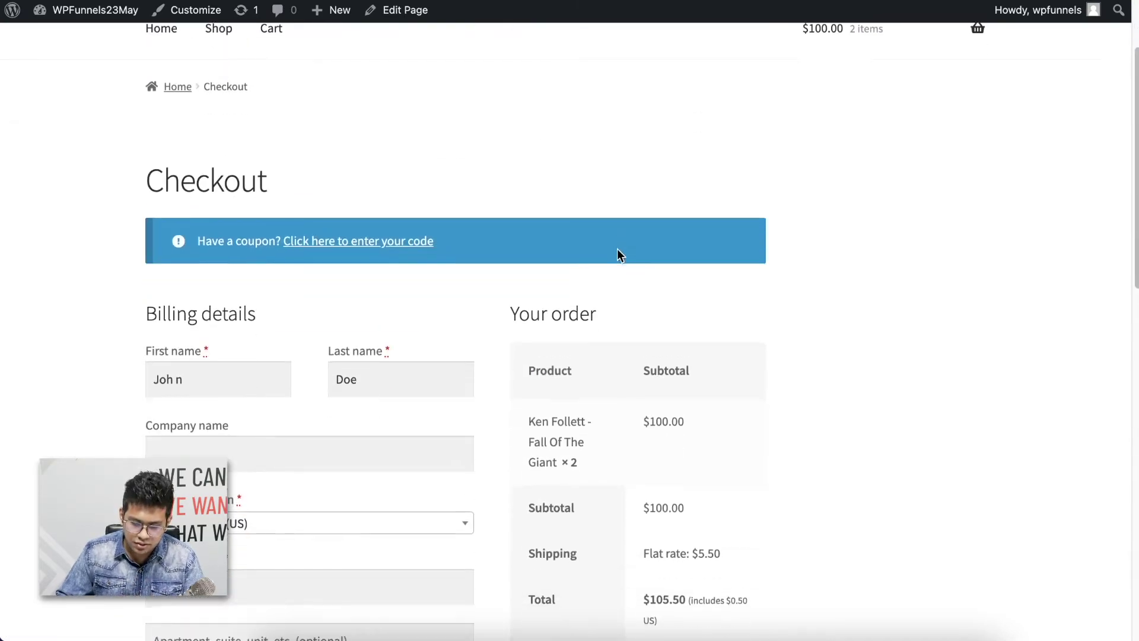
pyautogui.press('super+bracketleft')
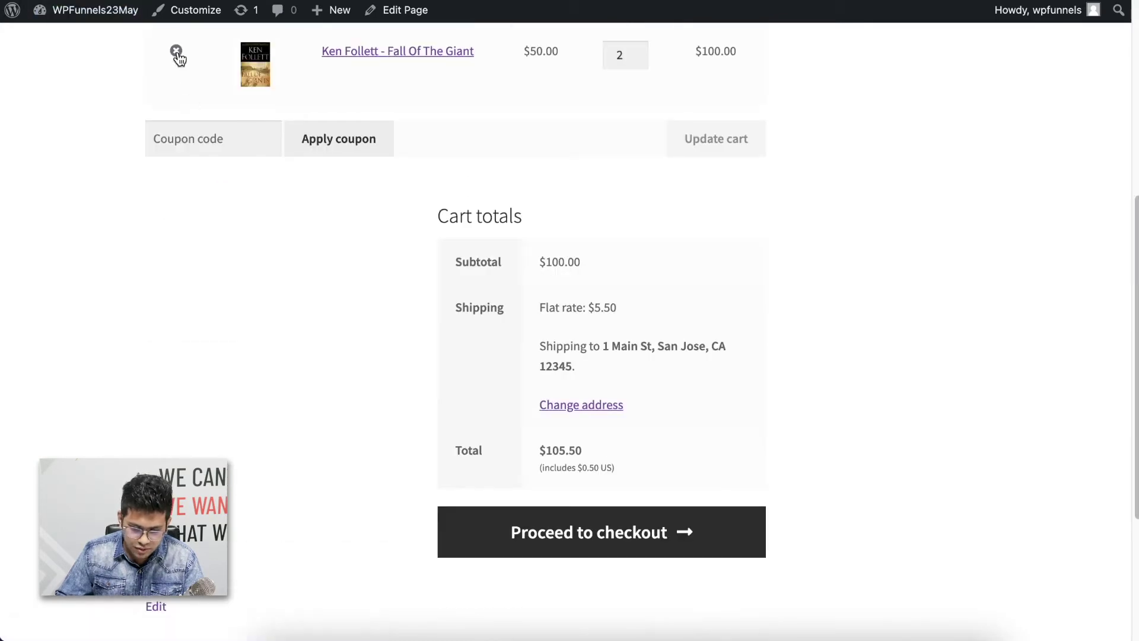
pyautogui.click(176, 51)
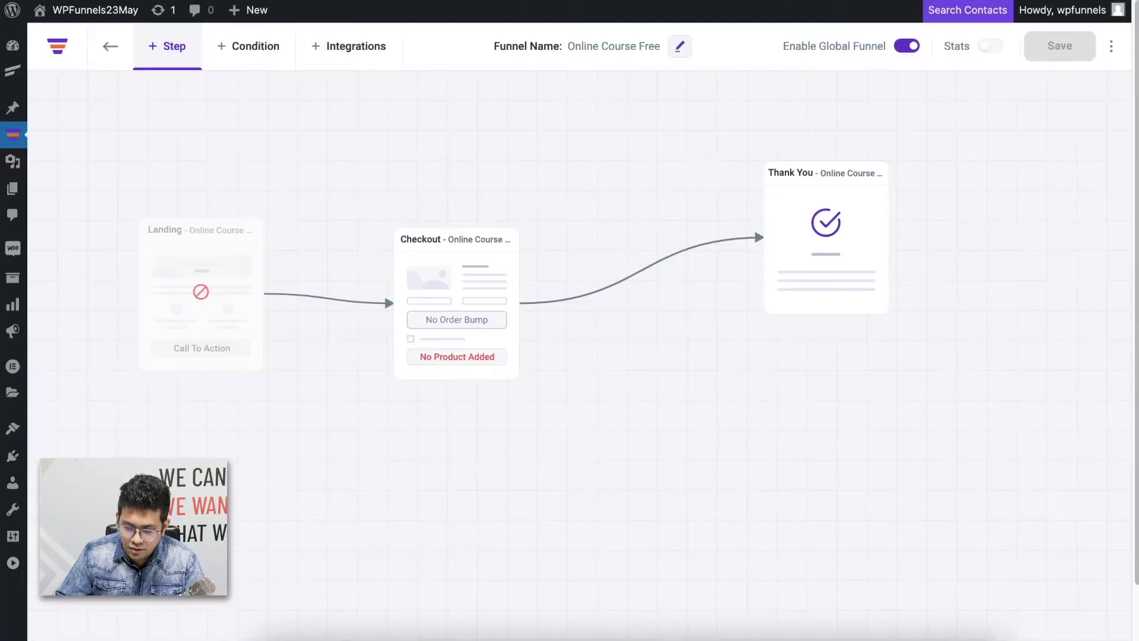
# - Set the Checkout step's Enter Funnel If condition to Any product is selected and save it
pyautogui.click(609, 218)
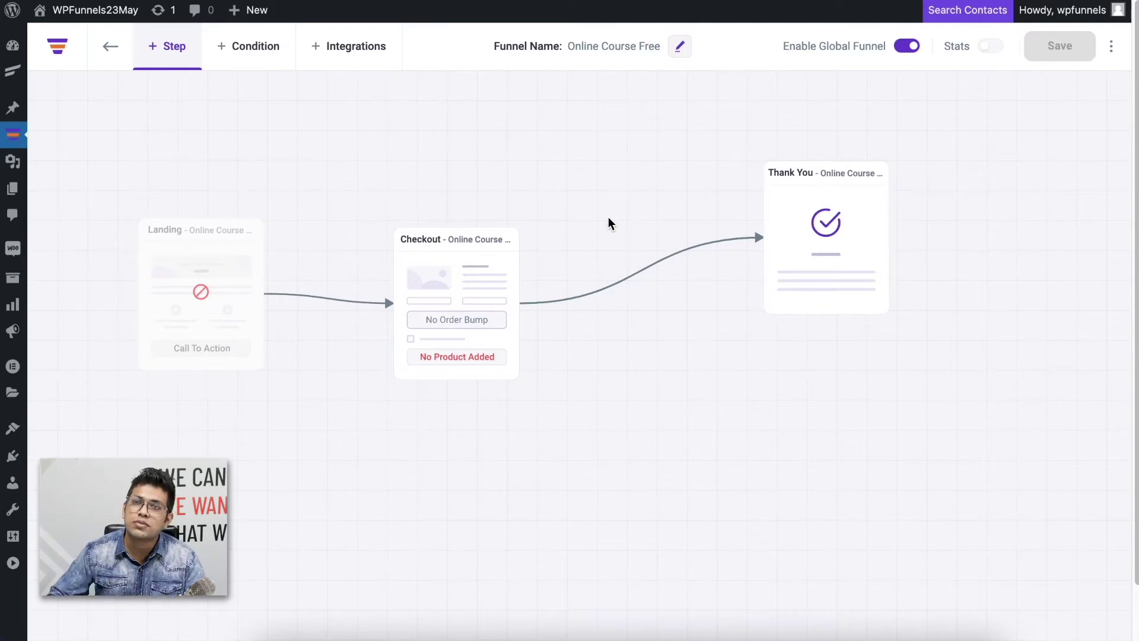
pyautogui.click(428, 263)
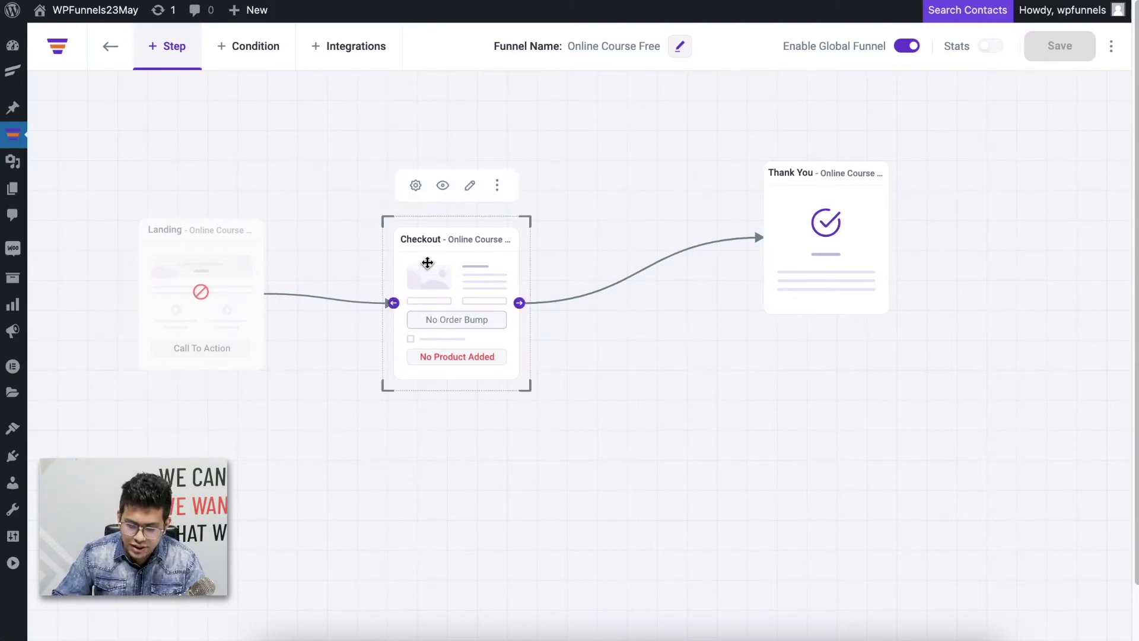
pyautogui.click(415, 188)
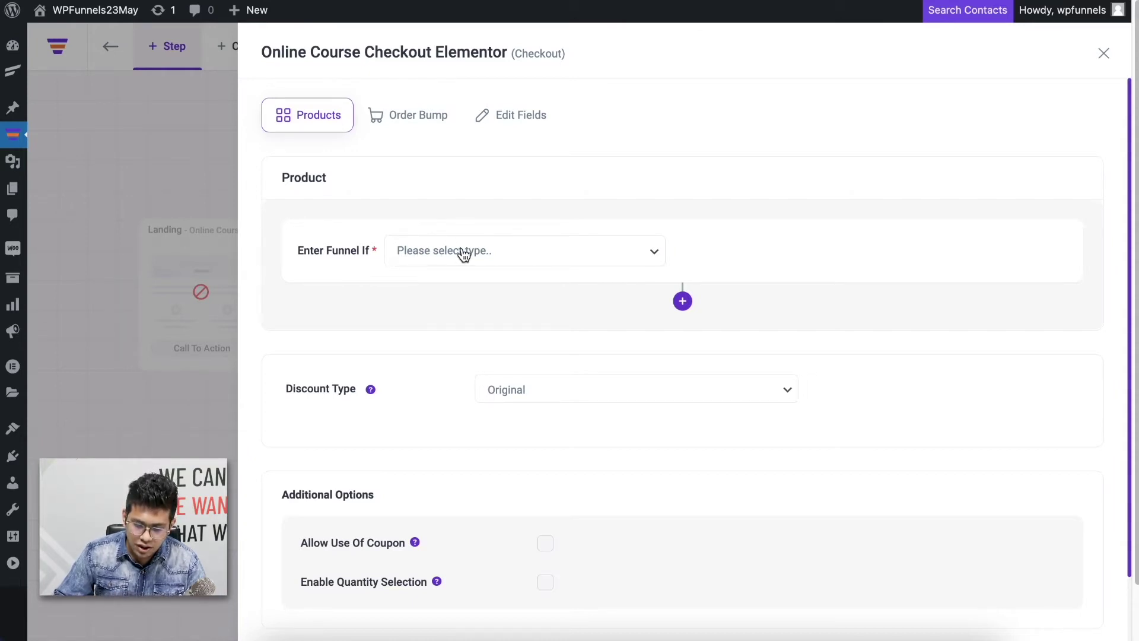
pyautogui.click(591, 259)
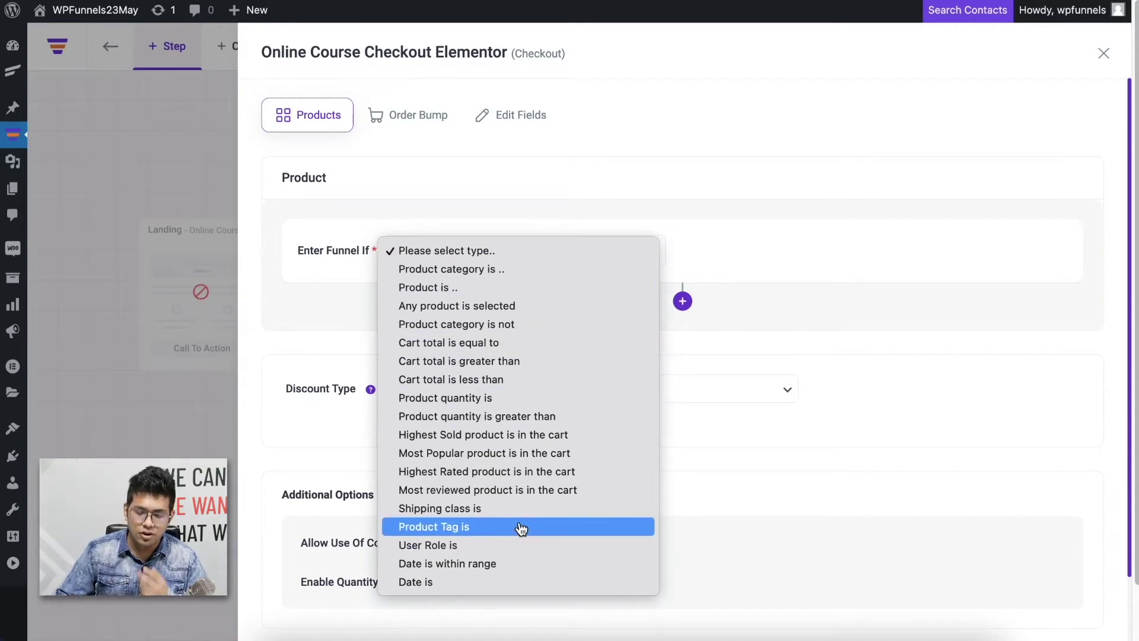
pyautogui.click(490, 306)
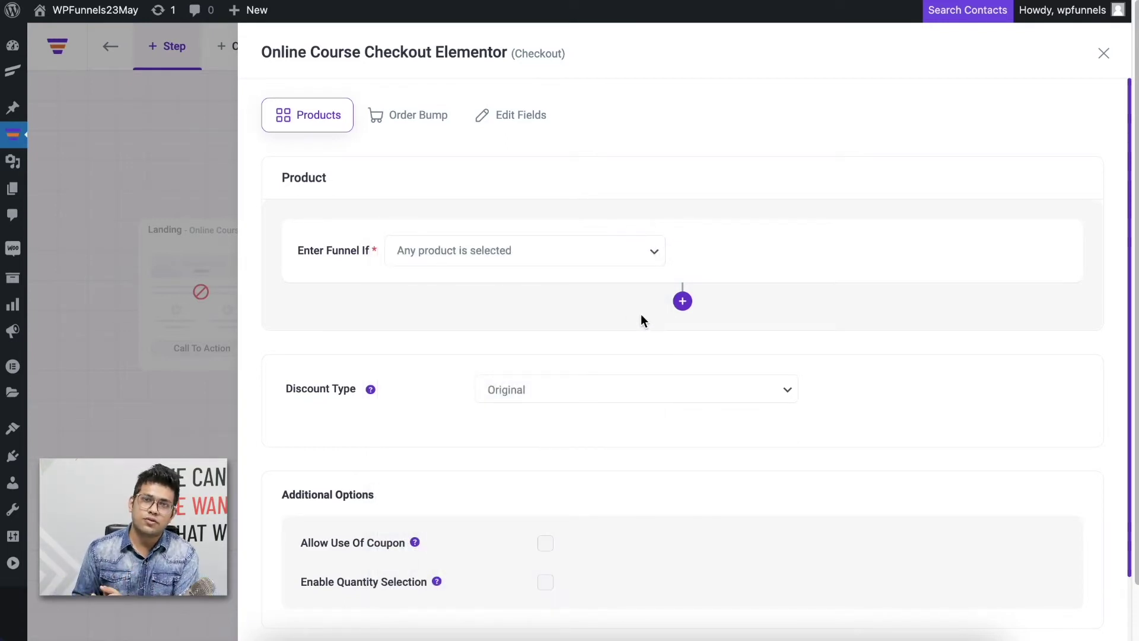
pyautogui.scroll(-2, 967, 459)
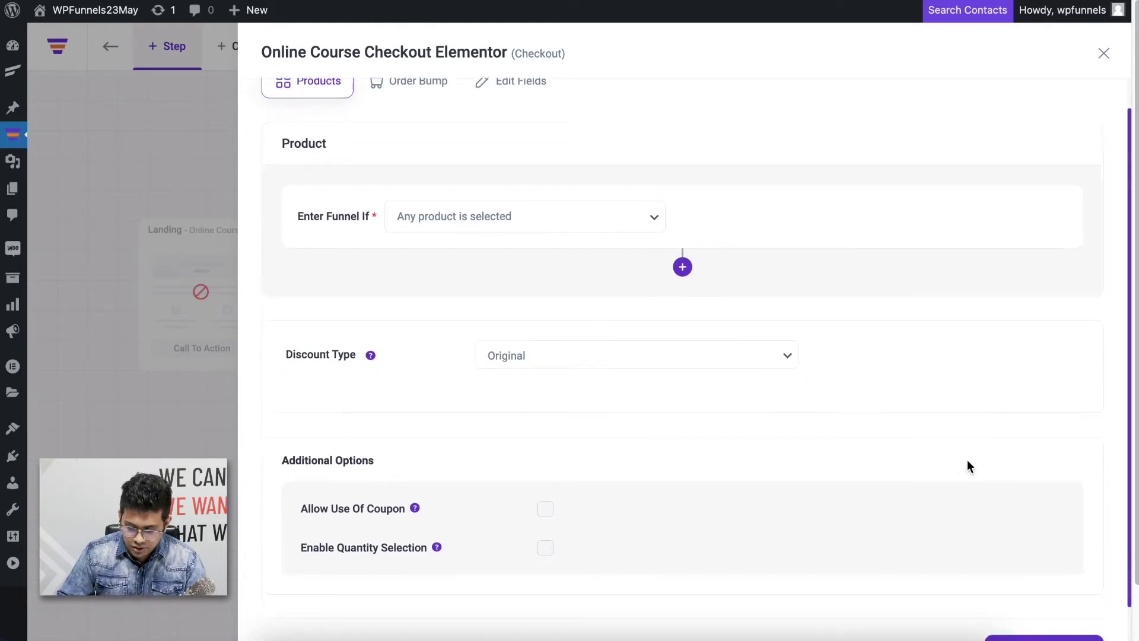
pyautogui.click(1020, 612)
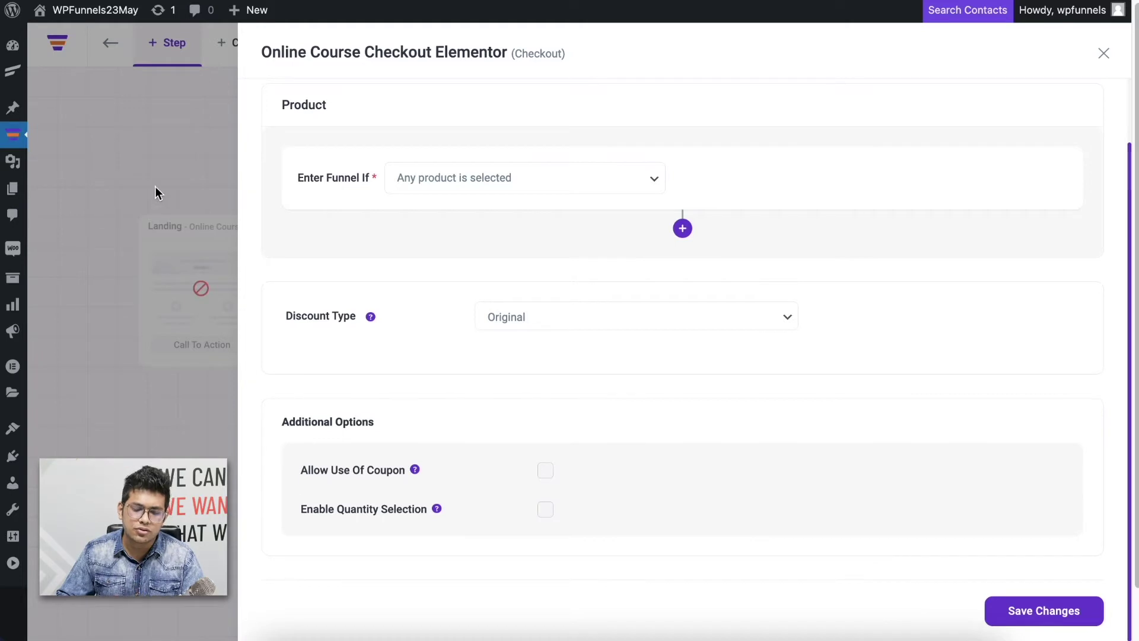
pyautogui.click(173, 183)
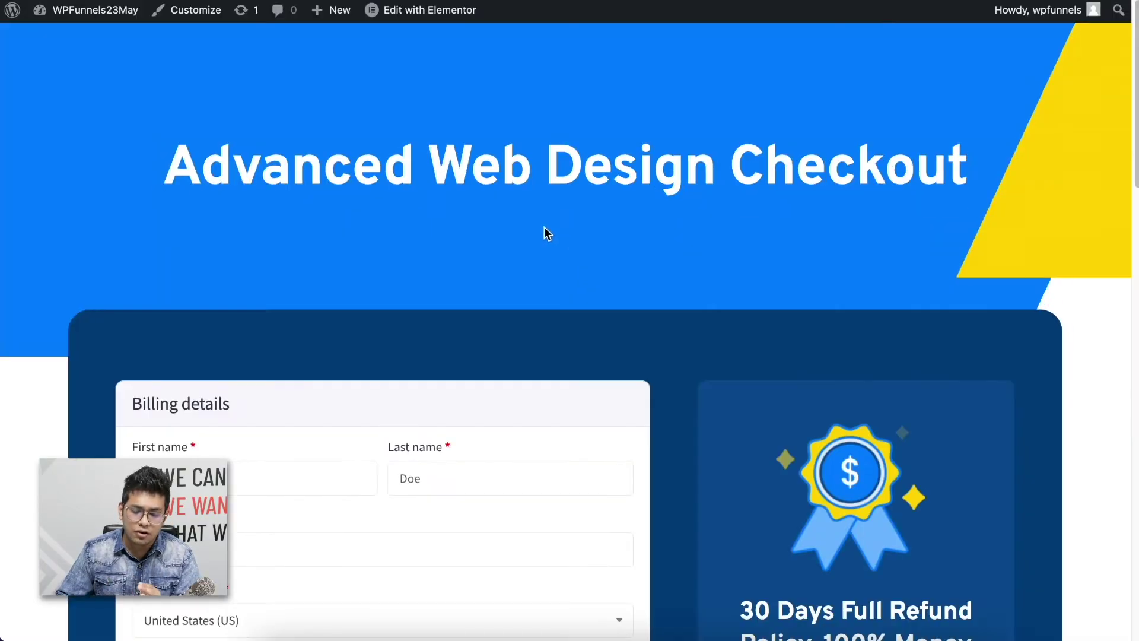
# - Scroll through the Advanced Web Design Checkout page, then return to the funnel canvas
pyautogui.scroll(-20, 557, 219)
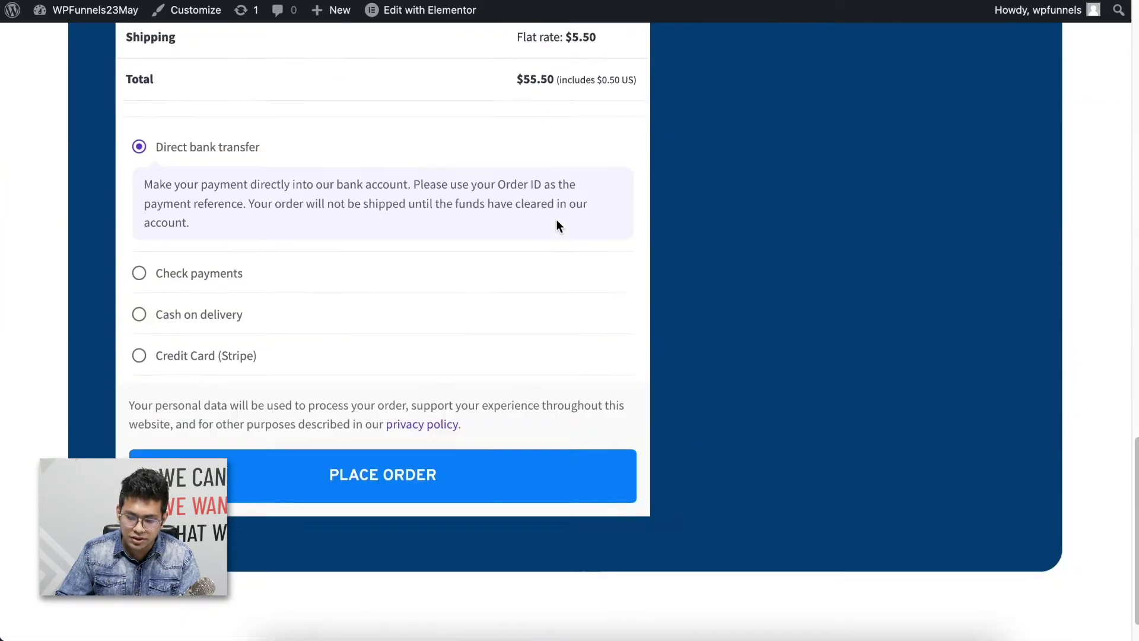
pyautogui.scroll(20, 557, 225)
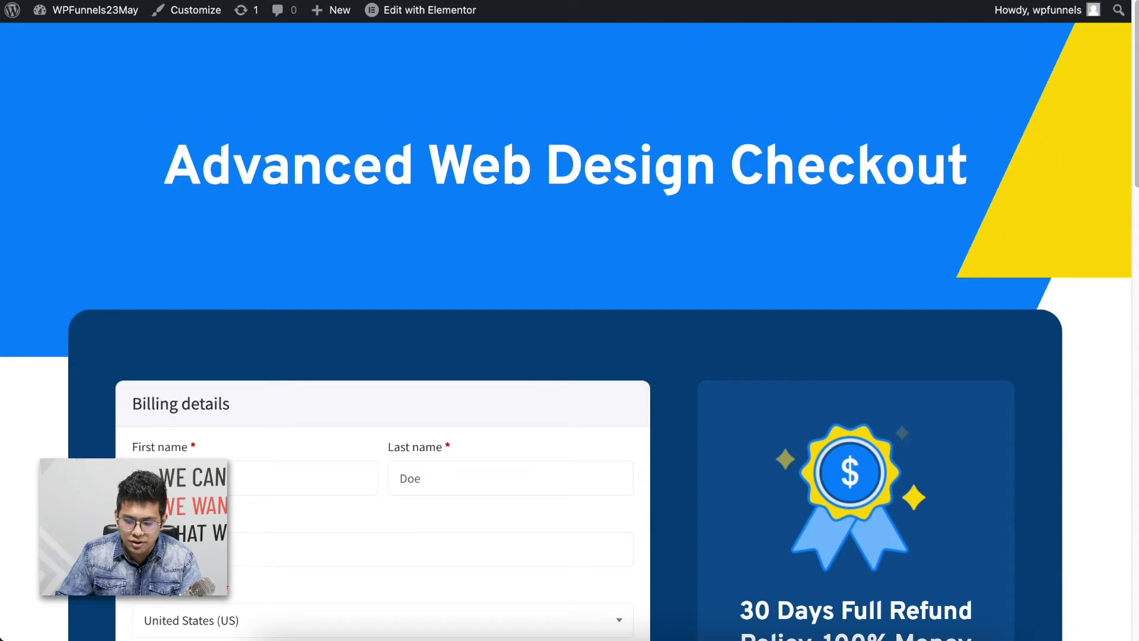
pyautogui.click(766, 2)
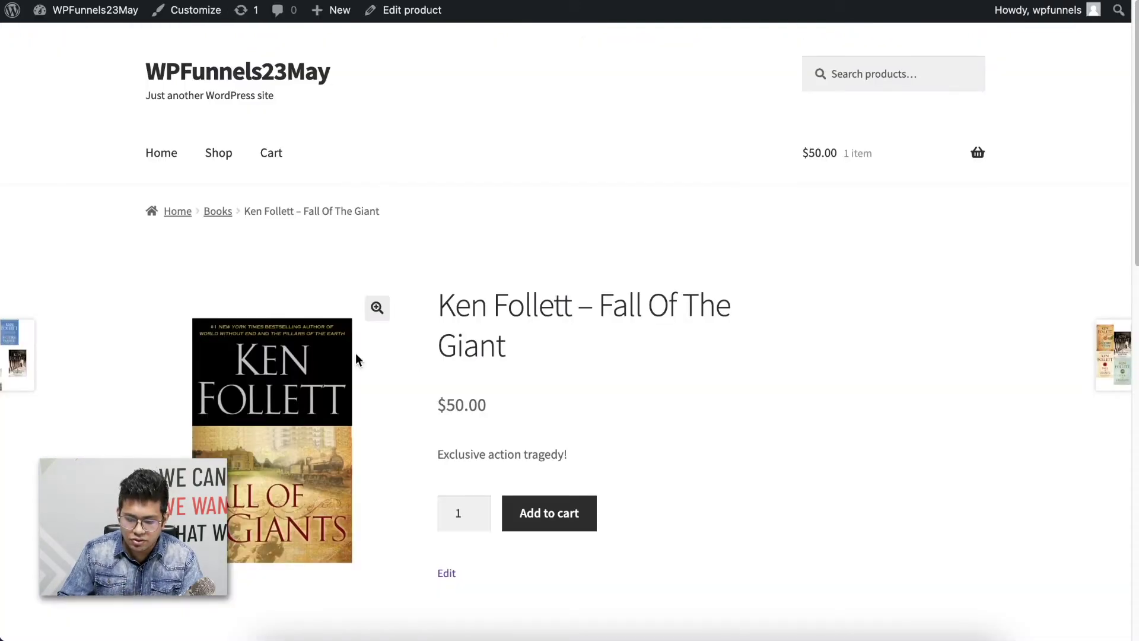
# - Add Fall Of The Giant to the cart ($100.00 total) and check out via the Advanced Web Design Checkout page
pyautogui.scroll(-3, 356, 359)
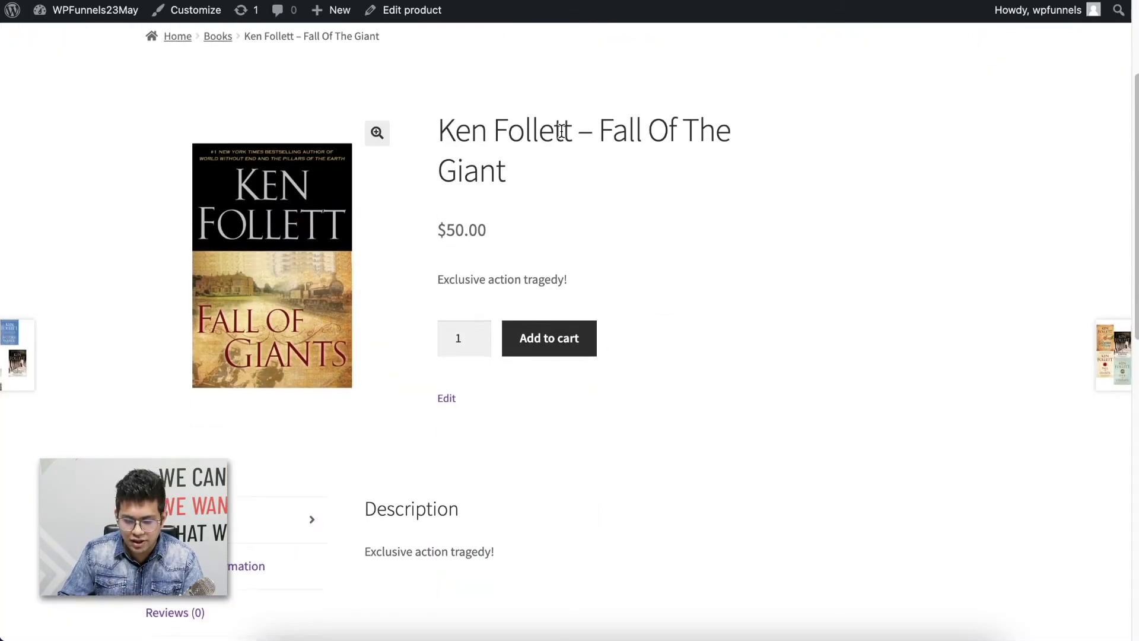
pyautogui.click(556, 343)
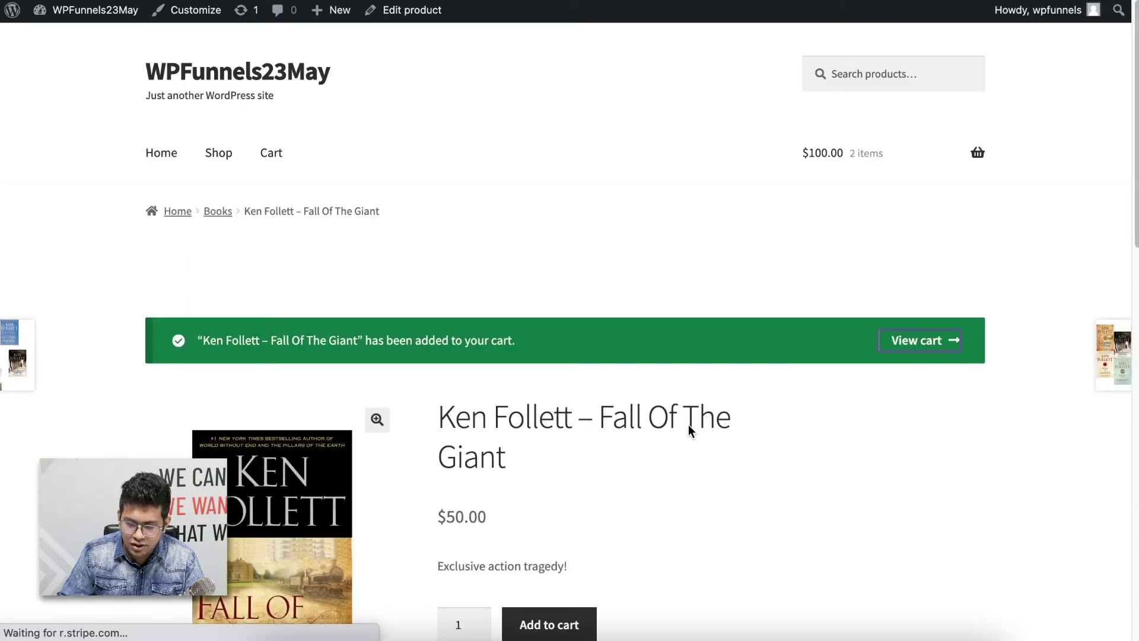
pyautogui.scroll(-3, 534, 393)
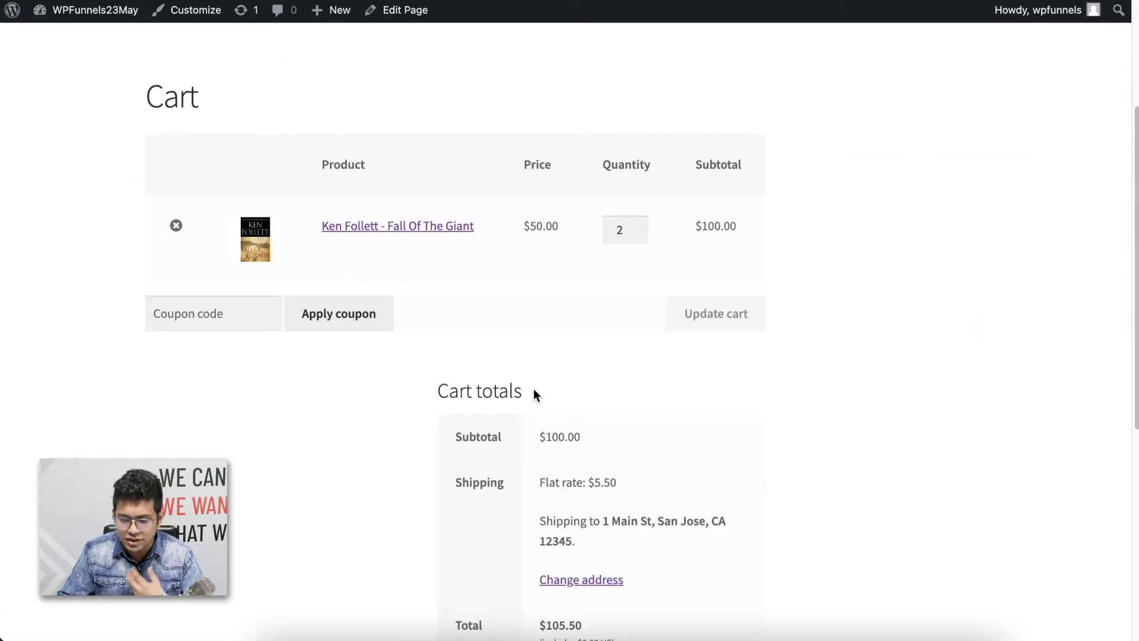
pyautogui.scroll(-5, 531, 386)
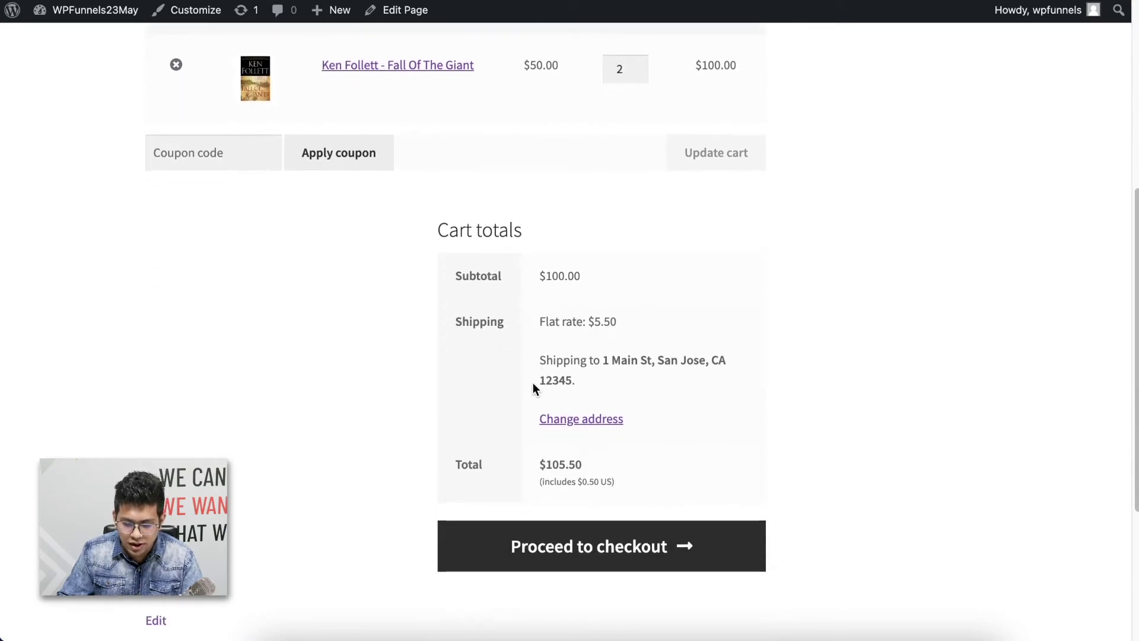
pyautogui.click(656, 550)
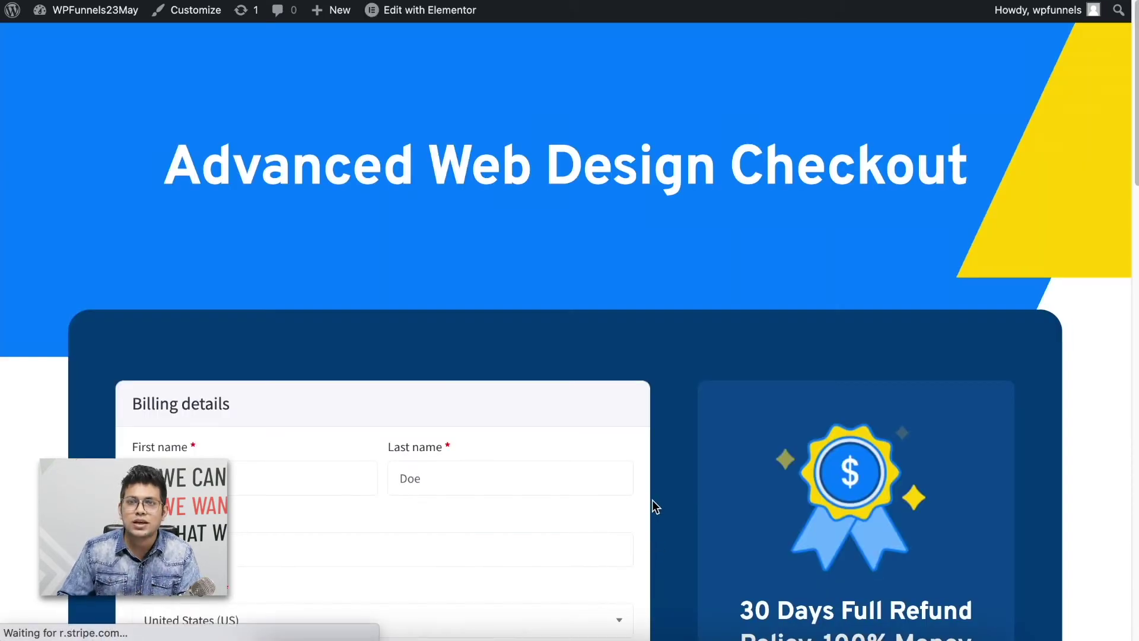
pyautogui.scroll(-8, 656, 487)
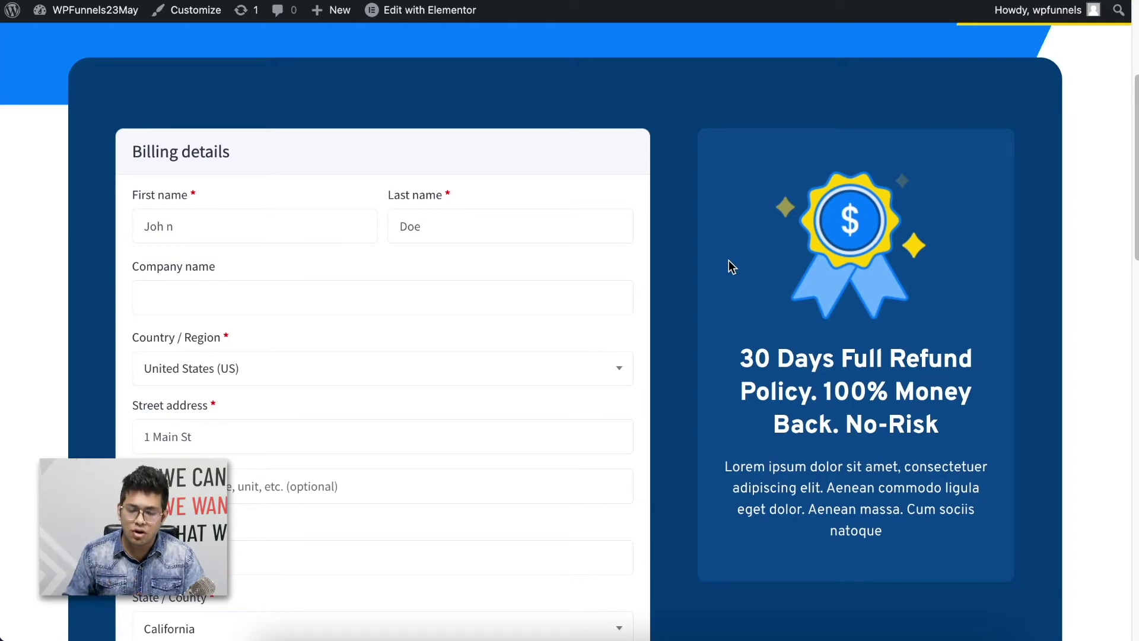
pyautogui.scroll(8, 728, 260)
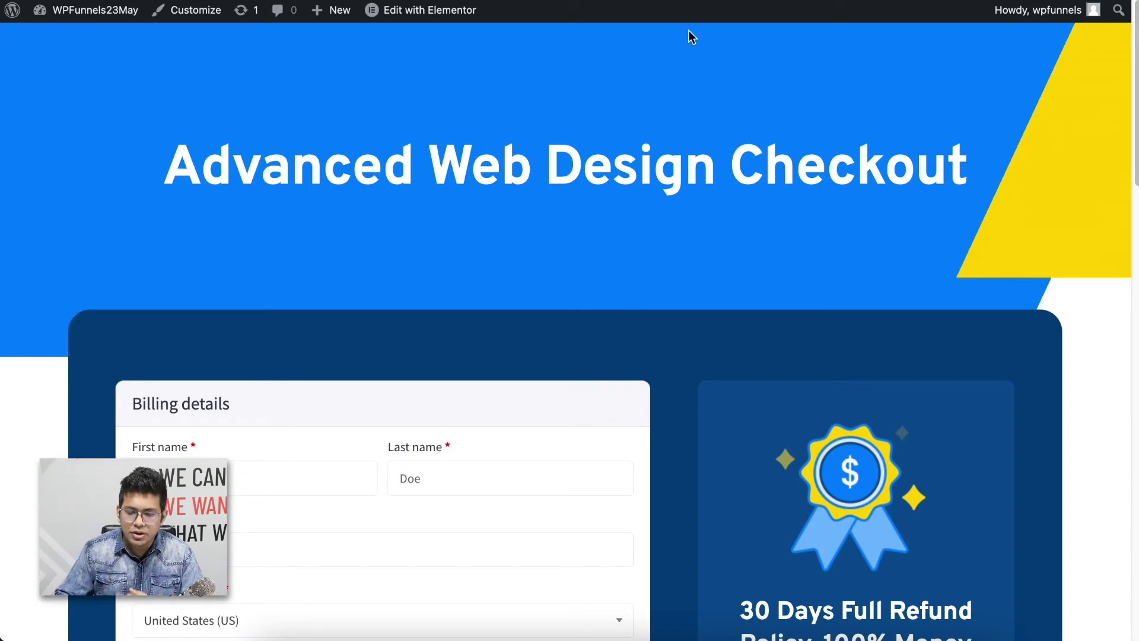
pyautogui.hotkey('ctrl', 'Tab')
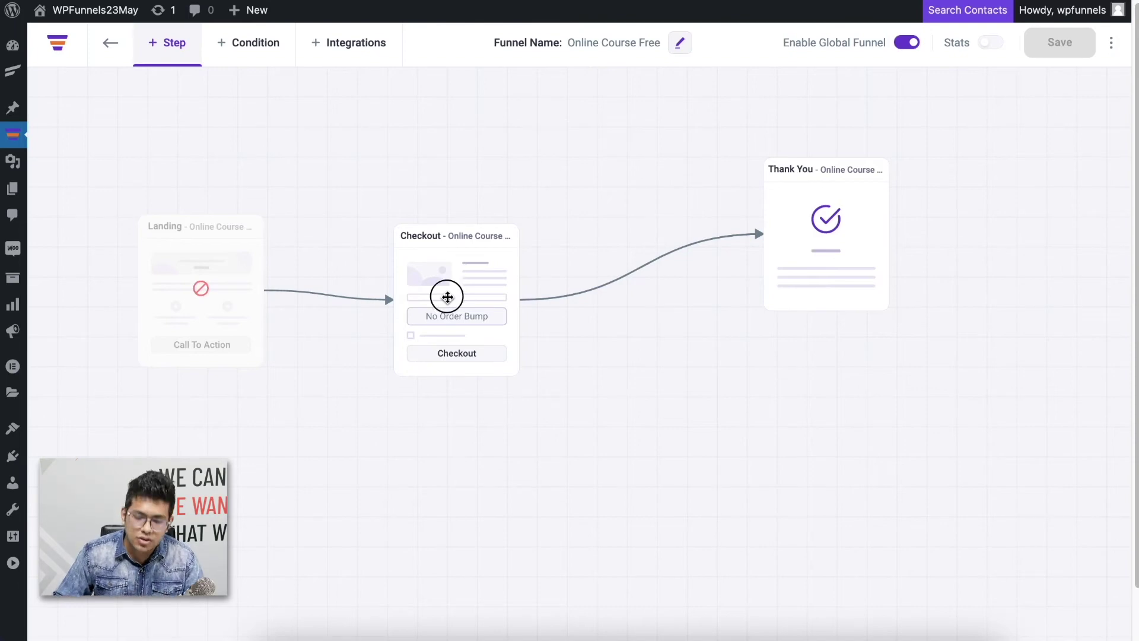
pyautogui.moveTo(438, 251)
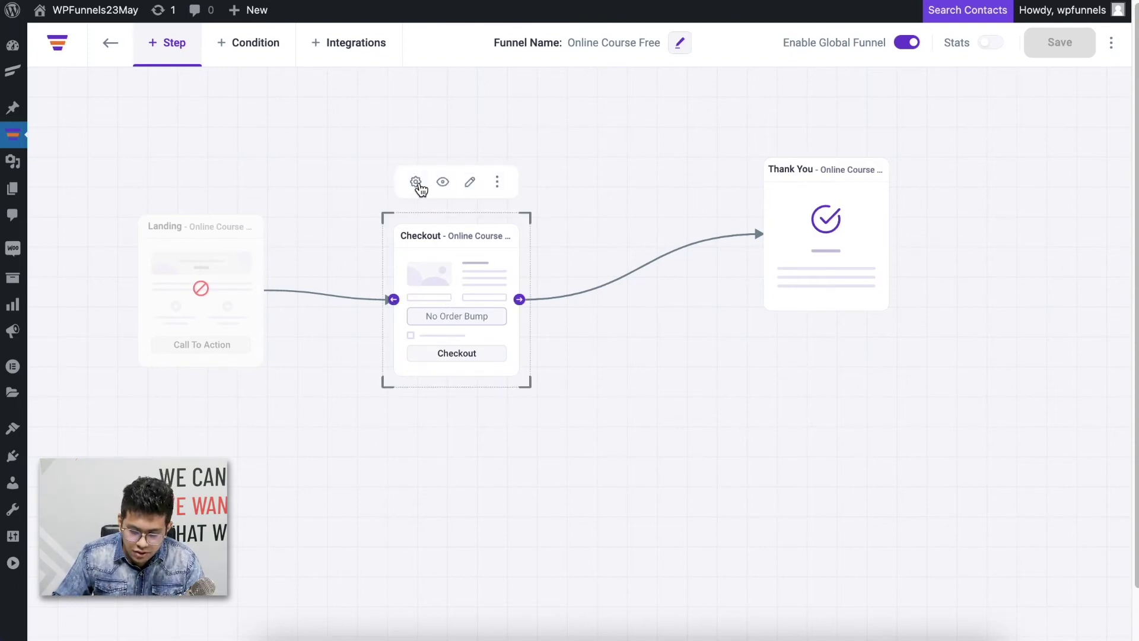
pyautogui.click(416, 183)
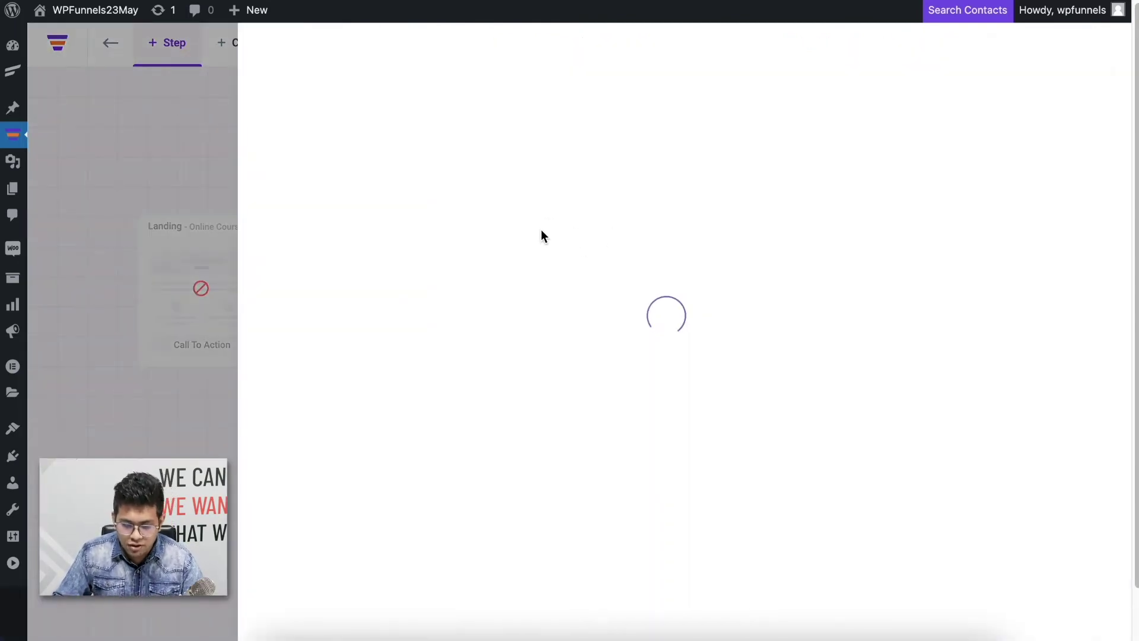
# - Add an order bump to the Checkout step offering the Ken Follett Super Volume 8 books bundle
pyautogui.click(408, 122)
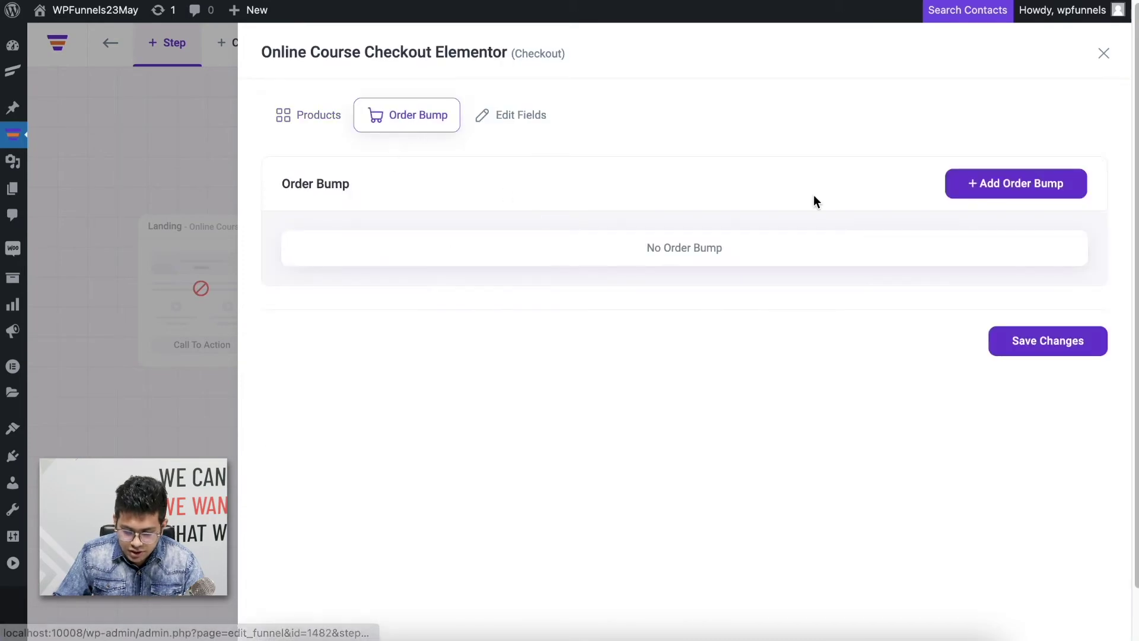
pyautogui.click(963, 196)
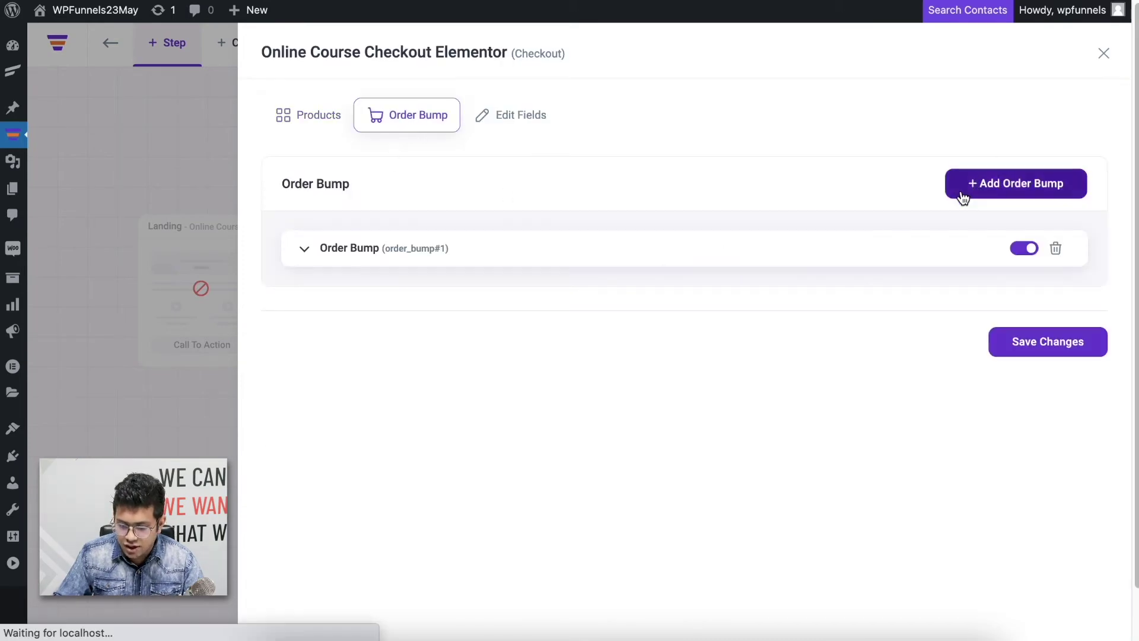
pyautogui.click(542, 249)
pyautogui.scroll(-6, 540, 385)
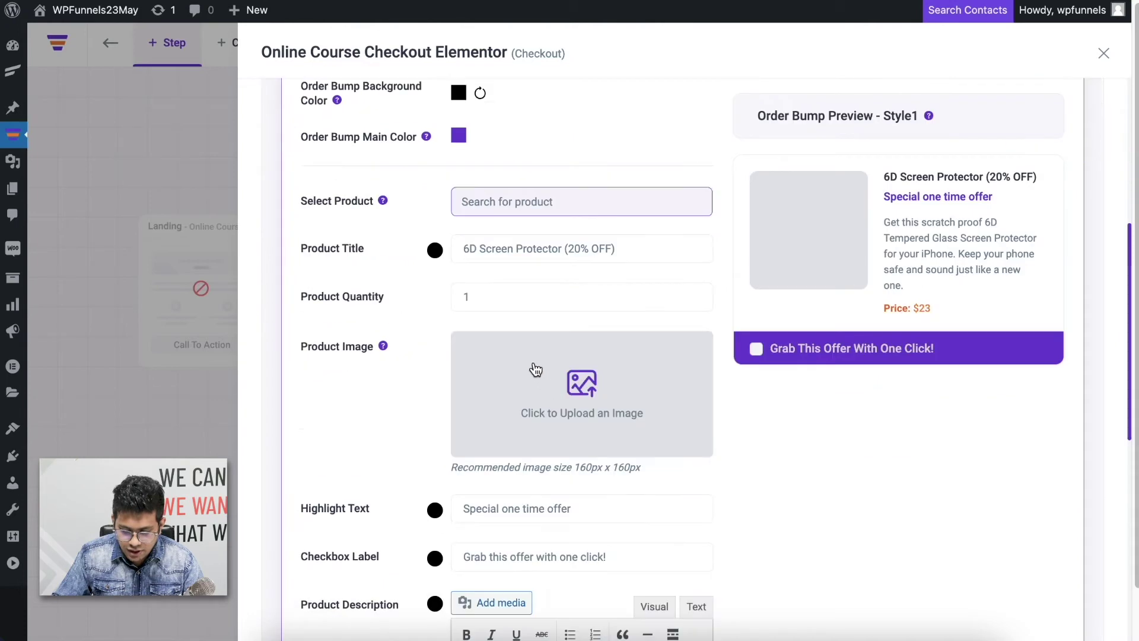
pyautogui.click(509, 205)
pyautogui.write('ken')
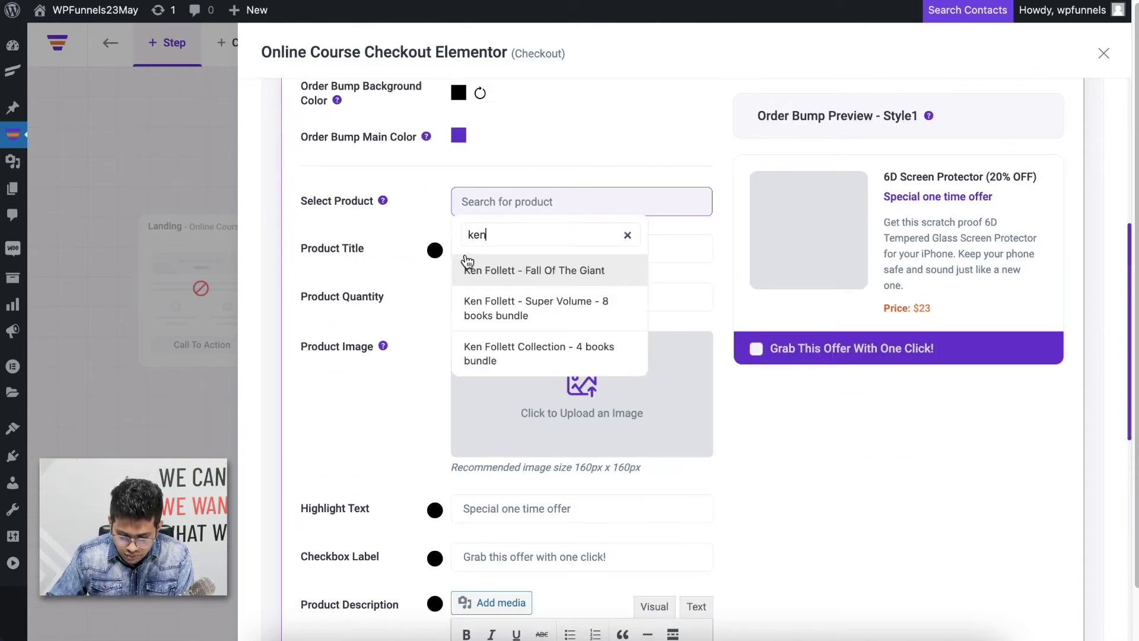
pyautogui.click(514, 313)
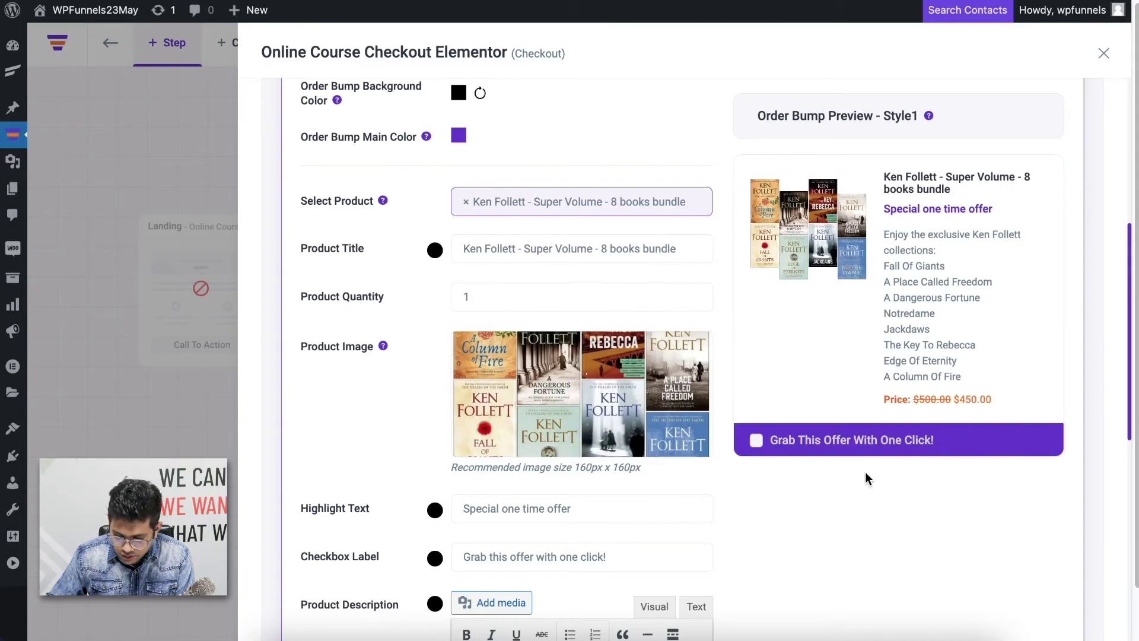
pyautogui.scroll(-2, 872, 473)
pyautogui.scroll(8, 870, 471)
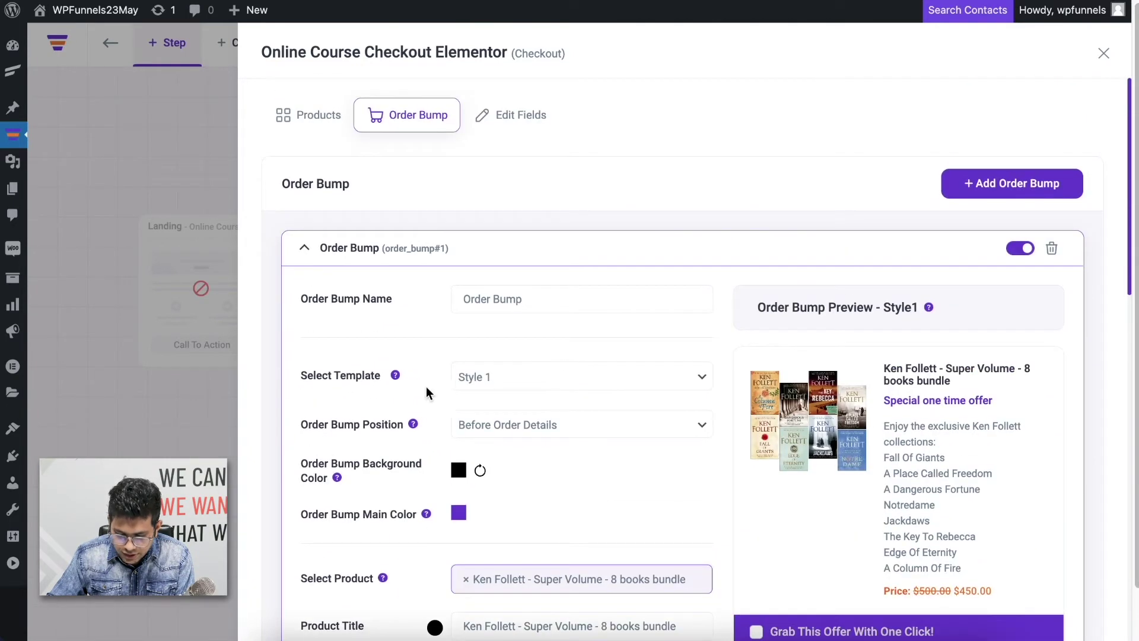
# - Compare the Style 2, 3 and 7 order bump templates and settle on Style 2
pyautogui.click(540, 374)
pyautogui.click(543, 404)
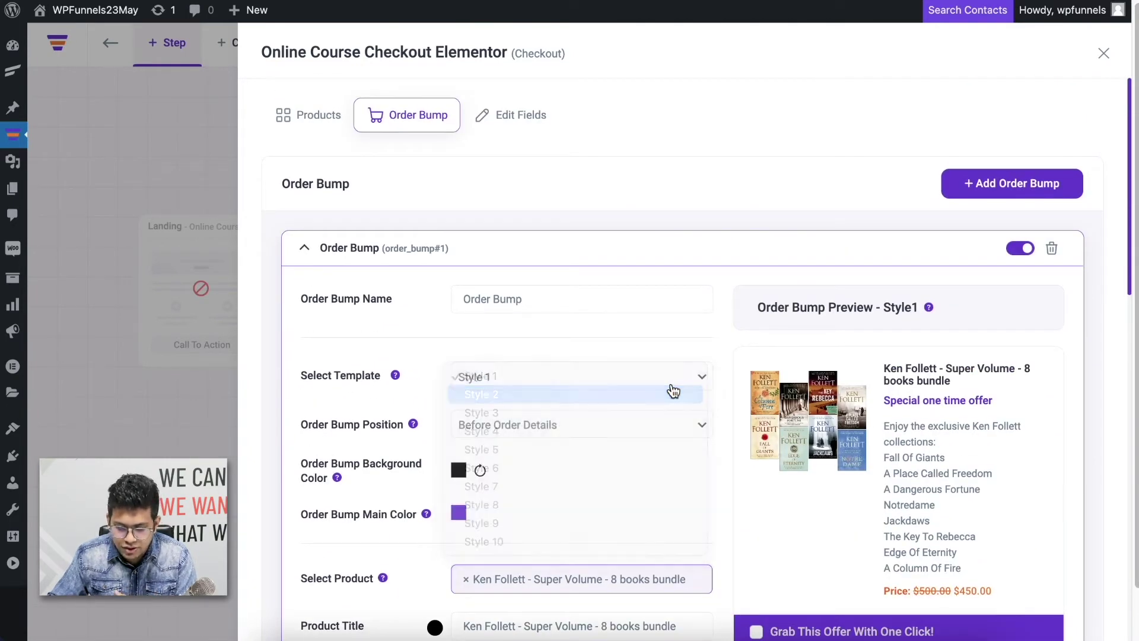
pyautogui.click(641, 385)
pyautogui.click(628, 398)
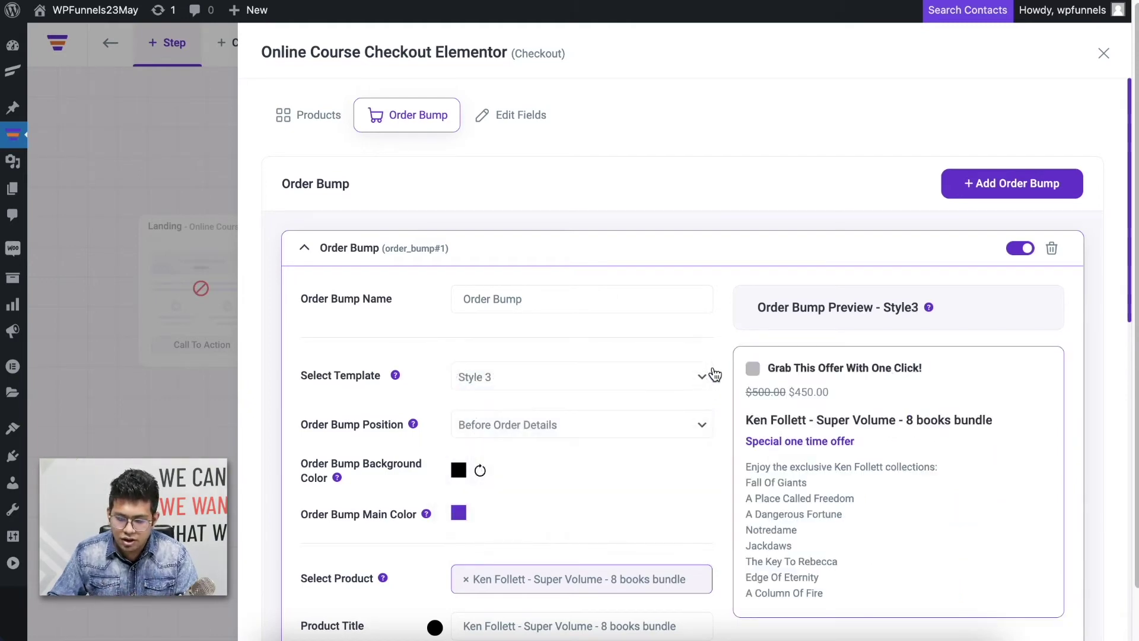
pyautogui.scroll(-5, 742, 390)
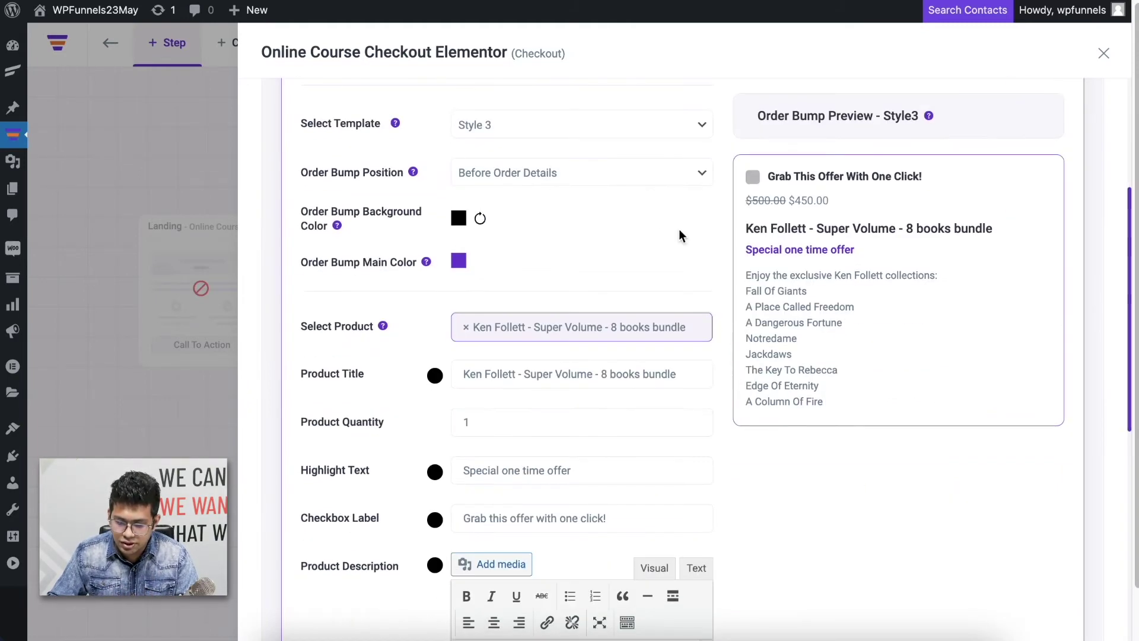
pyautogui.click(618, 130)
pyautogui.click(571, 204)
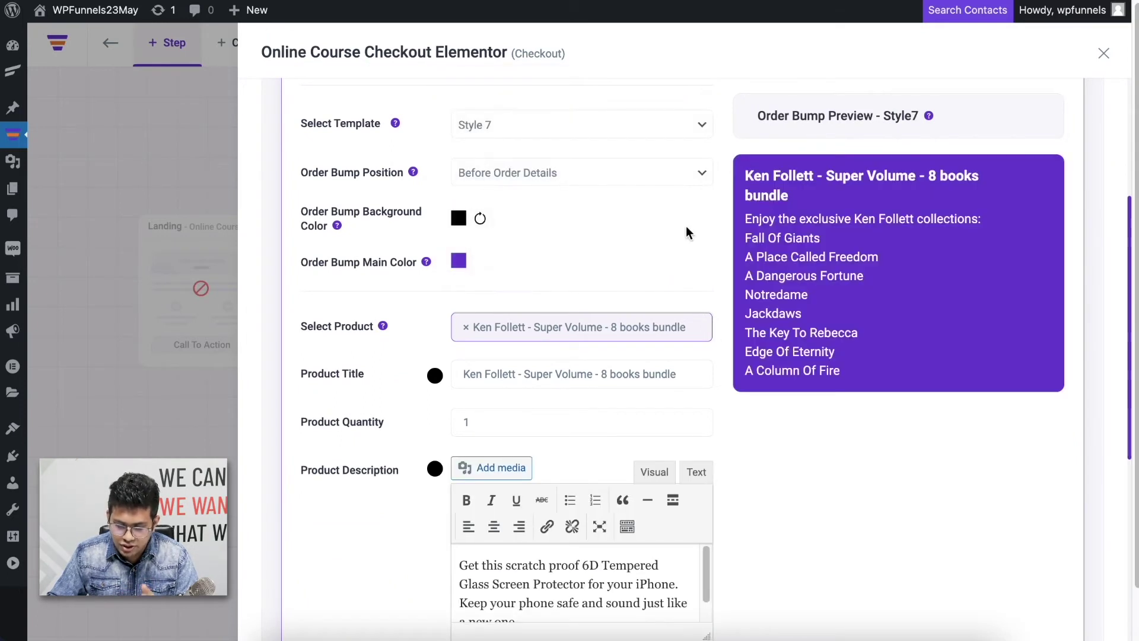
pyautogui.scroll(1, 687, 232)
pyautogui.click(623, 177)
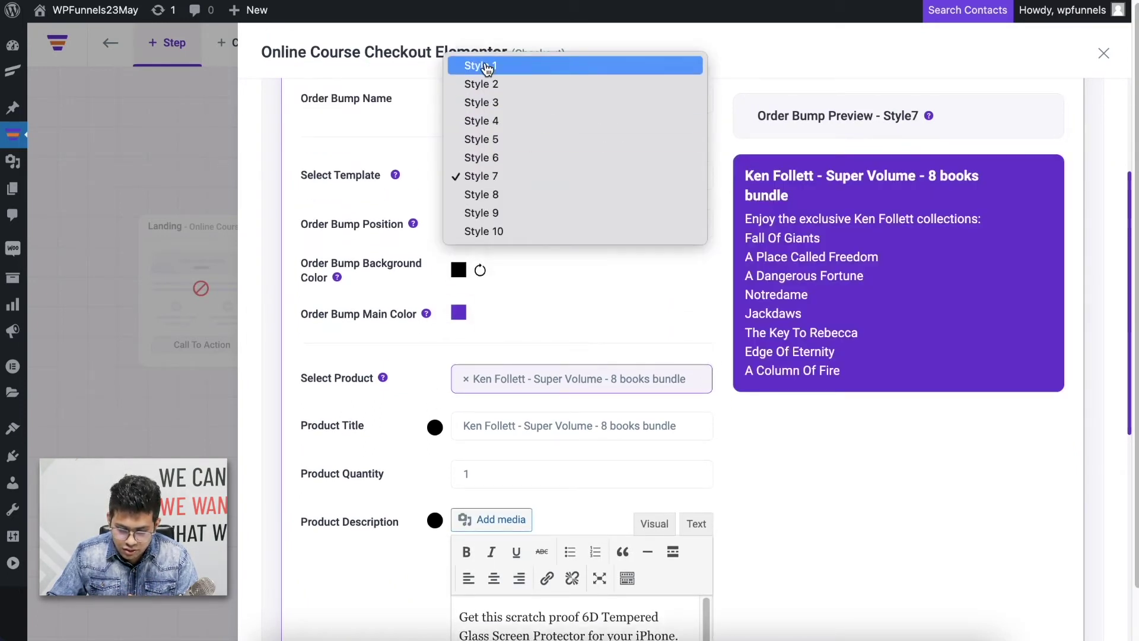
pyautogui.click(501, 84)
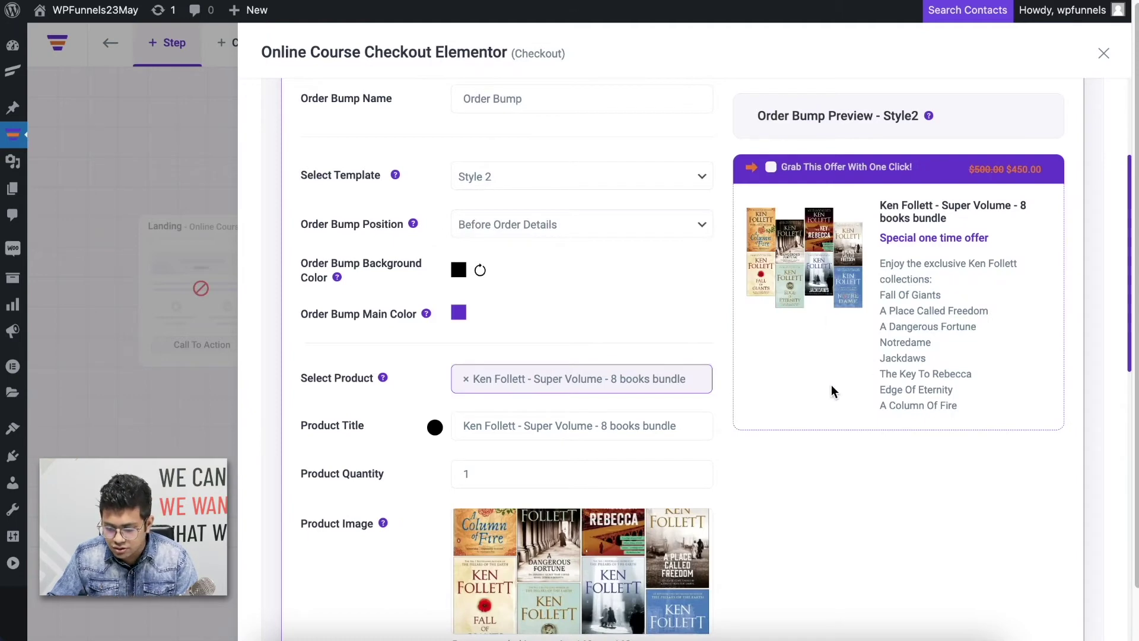
# - Save the Style 2 order bump ($450 instead of $500) and close its settings
pyautogui.scroll(-10, 831, 390)
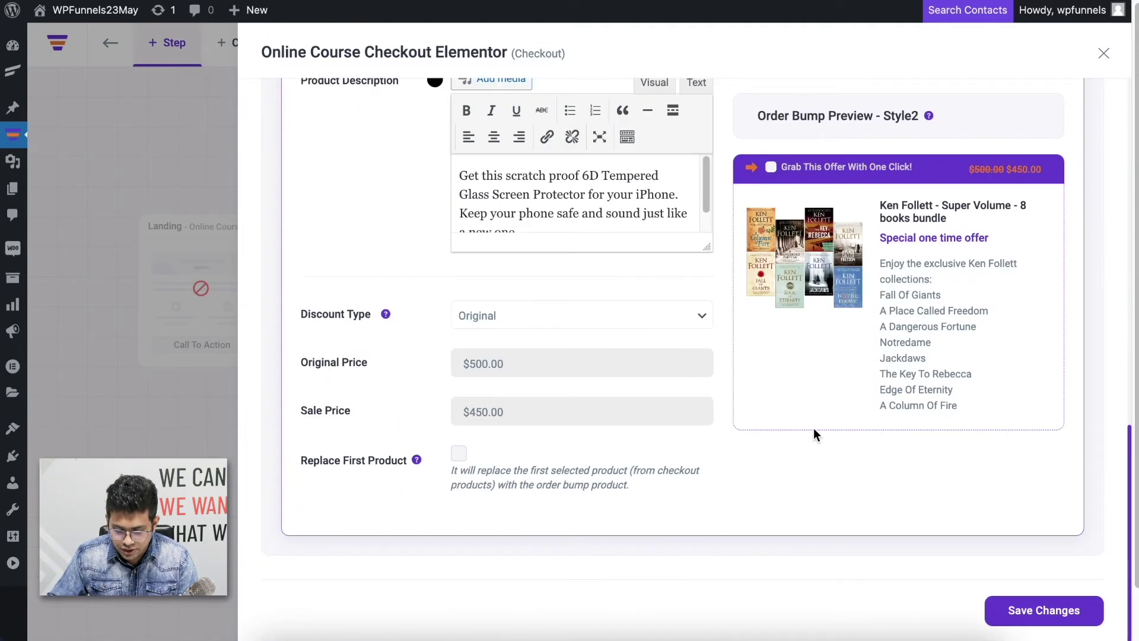
pyautogui.scroll(-1, 813, 429)
pyautogui.click(1020, 611)
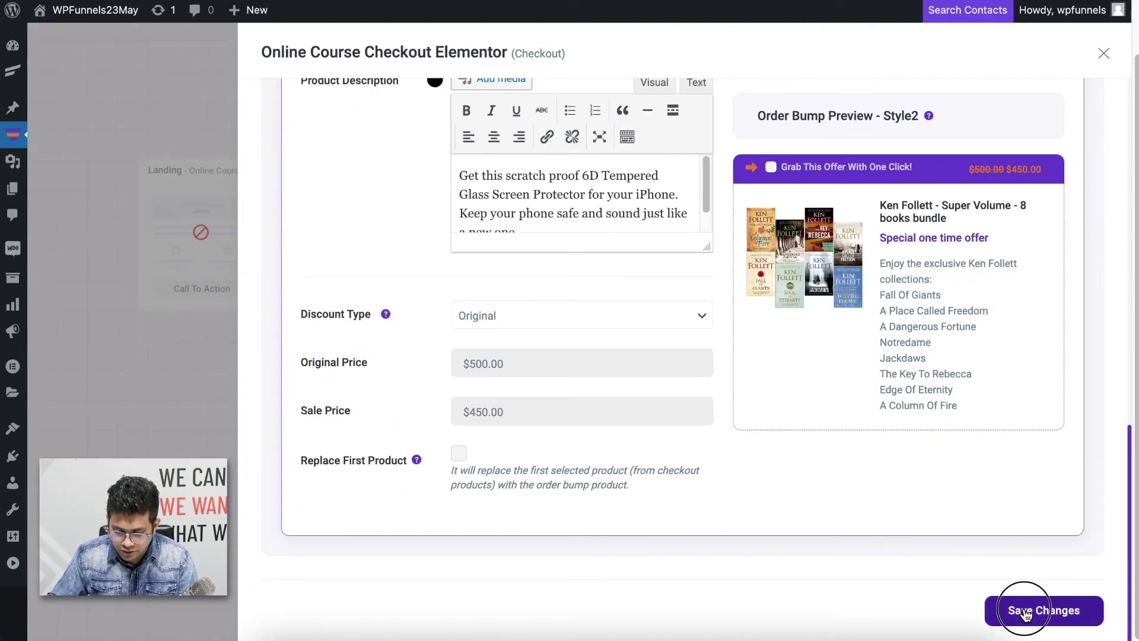
pyautogui.click(1102, 54)
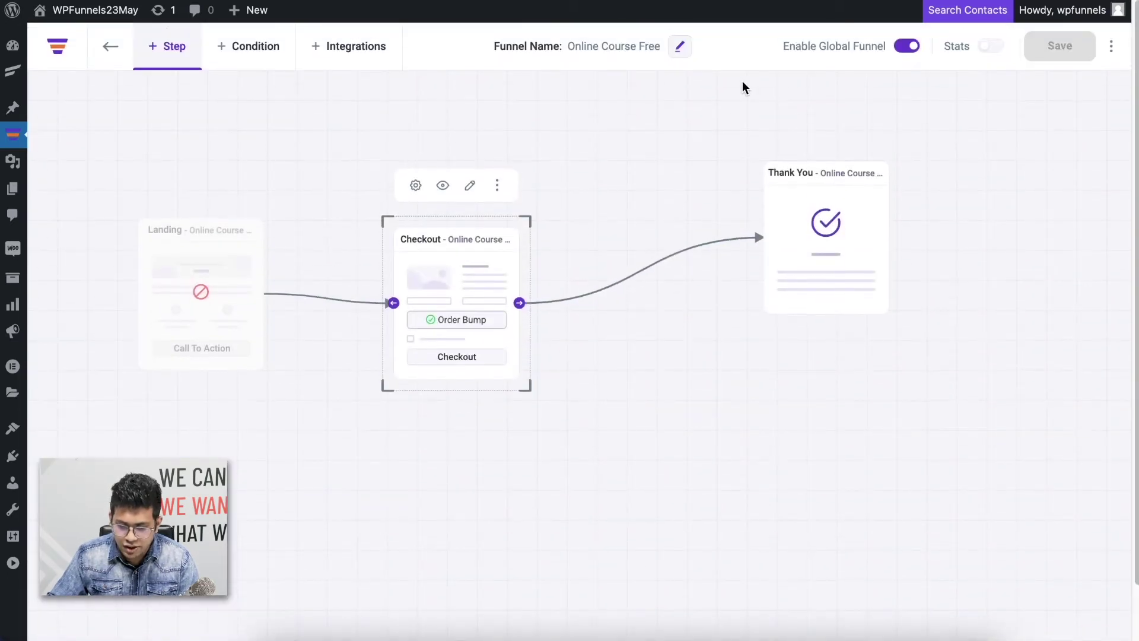
# - Scroll the live checkout page to inspect the new order bump offer box
pyautogui.hotkey('ctrl', 'Tab')
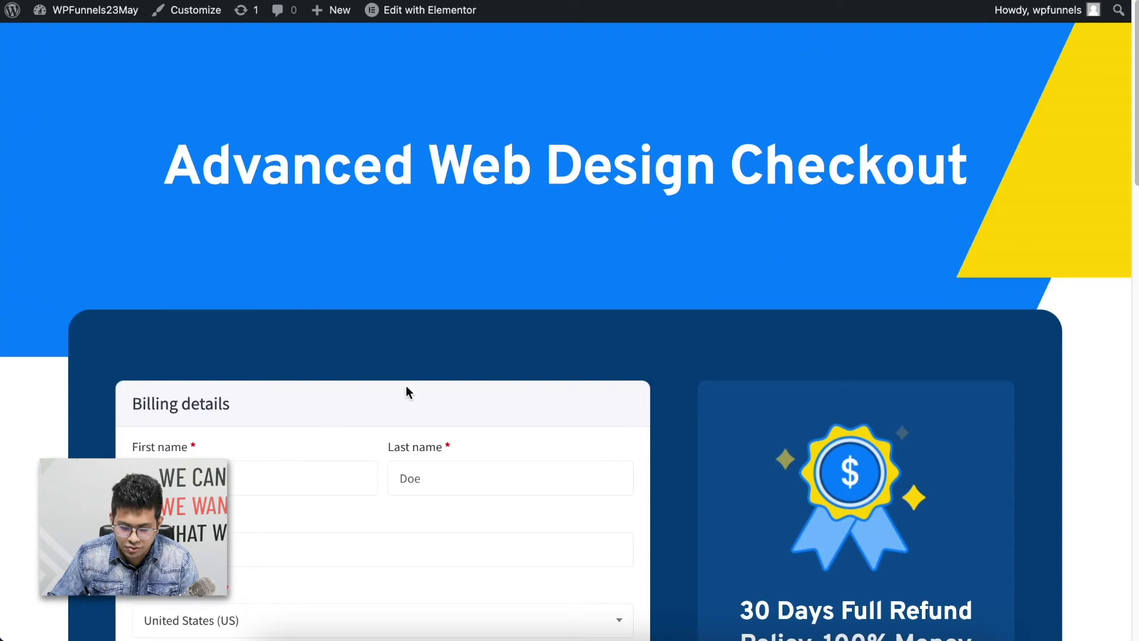
pyautogui.scroll(-15, 408, 392)
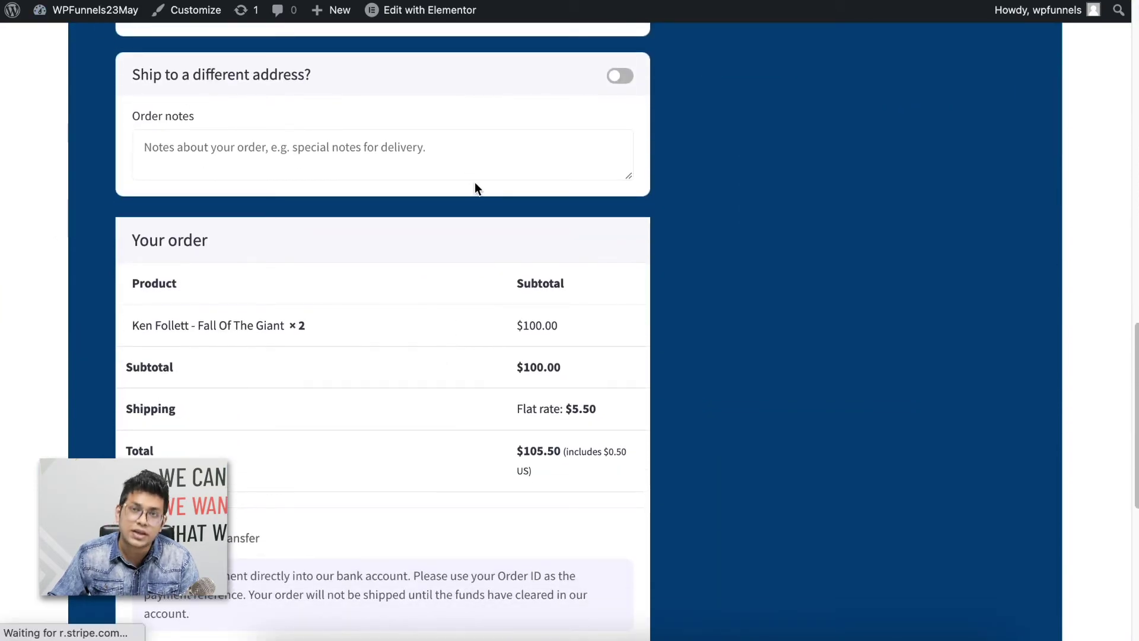
pyautogui.scroll(-5, 476, 353)
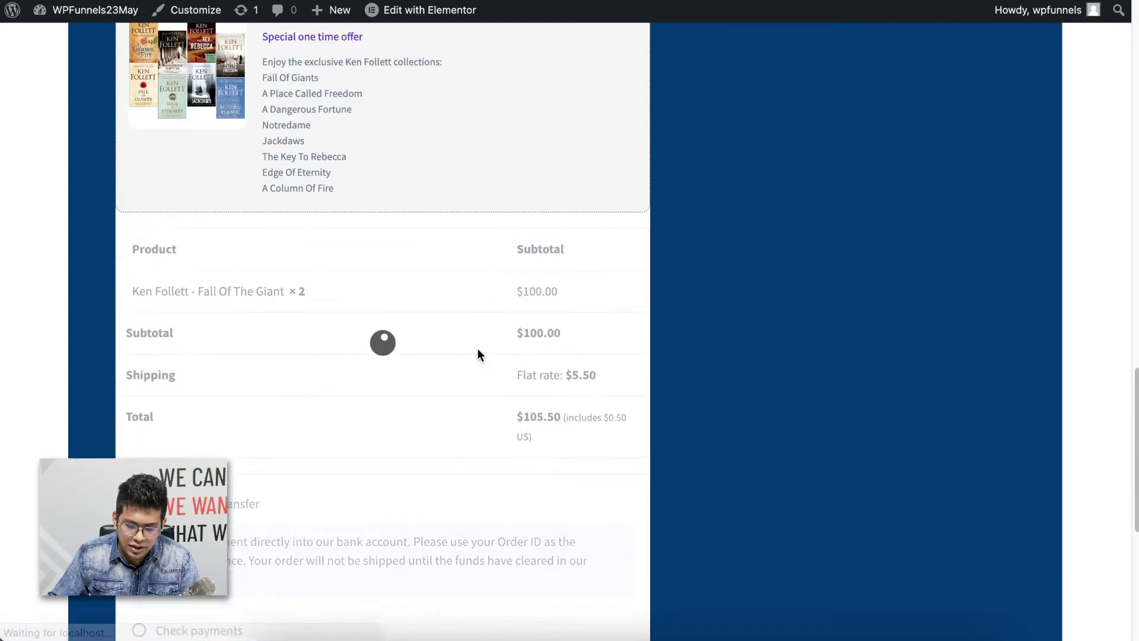
pyautogui.scroll(6, 478, 353)
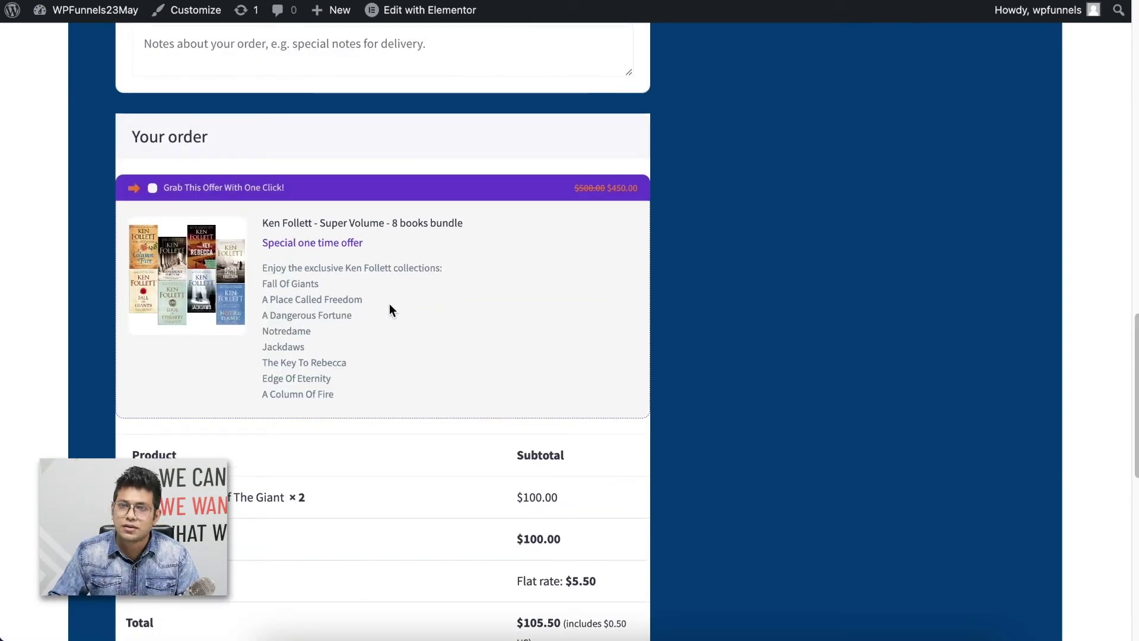
pyautogui.scroll(-10, 389, 305)
pyautogui.scroll(20, 387, 310)
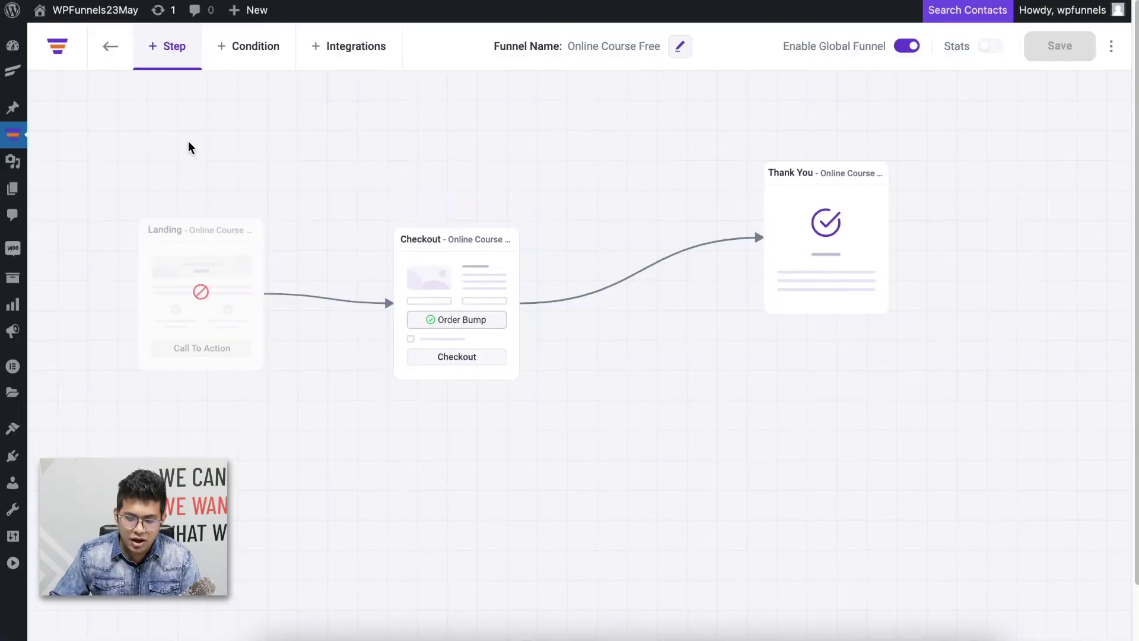
# - Import the Online Course upsell template as a new Upsell step
pyautogui.click(156, 55)
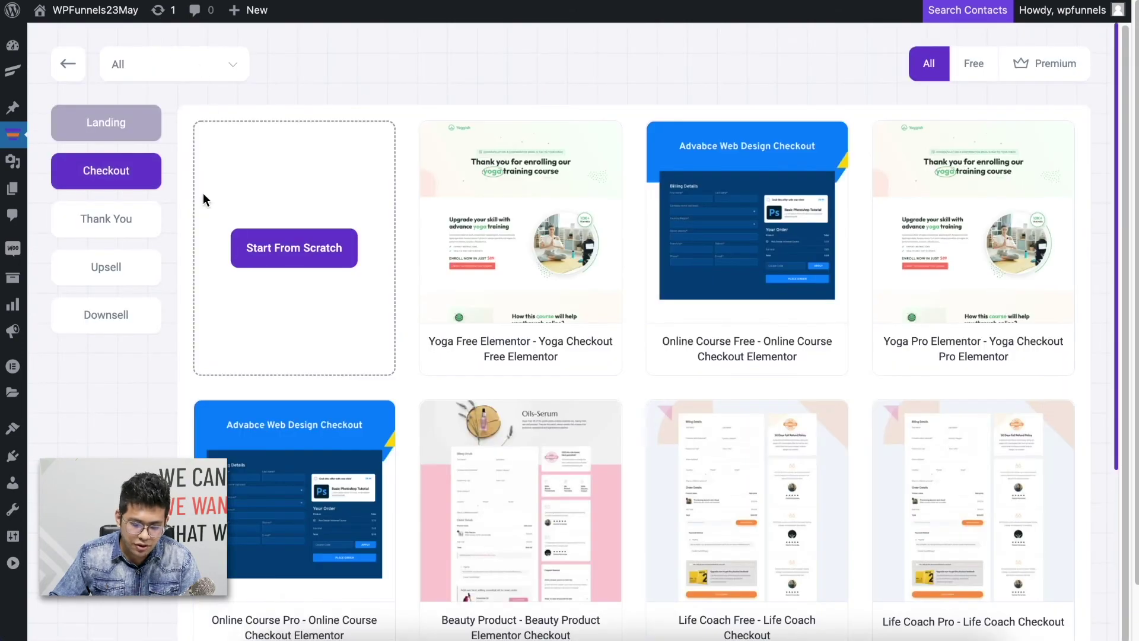
pyautogui.click(106, 267)
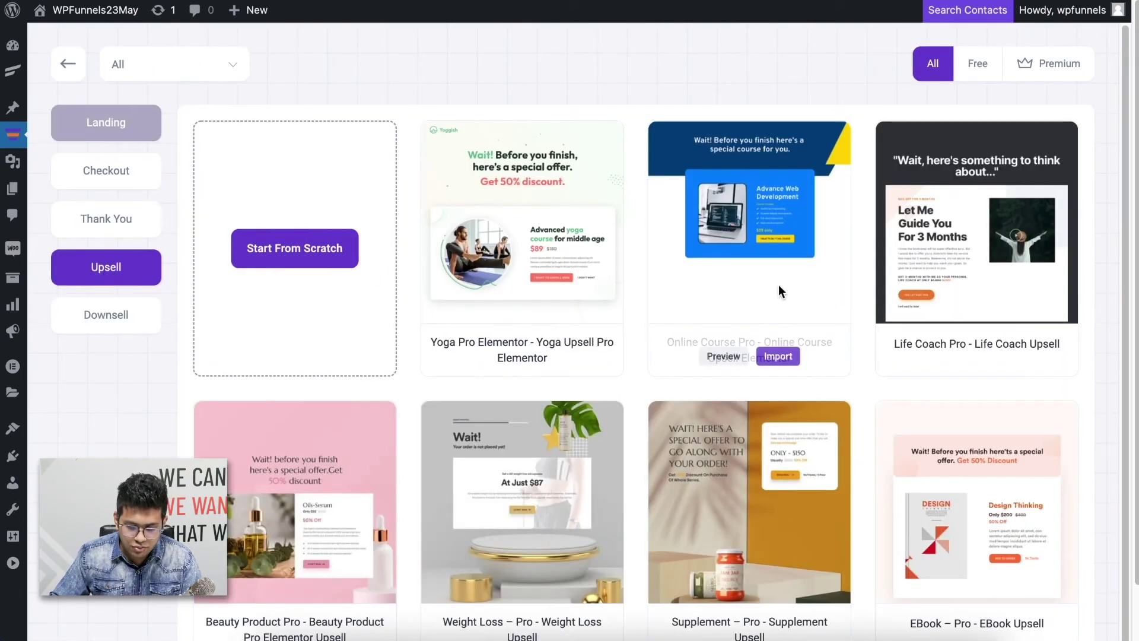
pyautogui.click(782, 357)
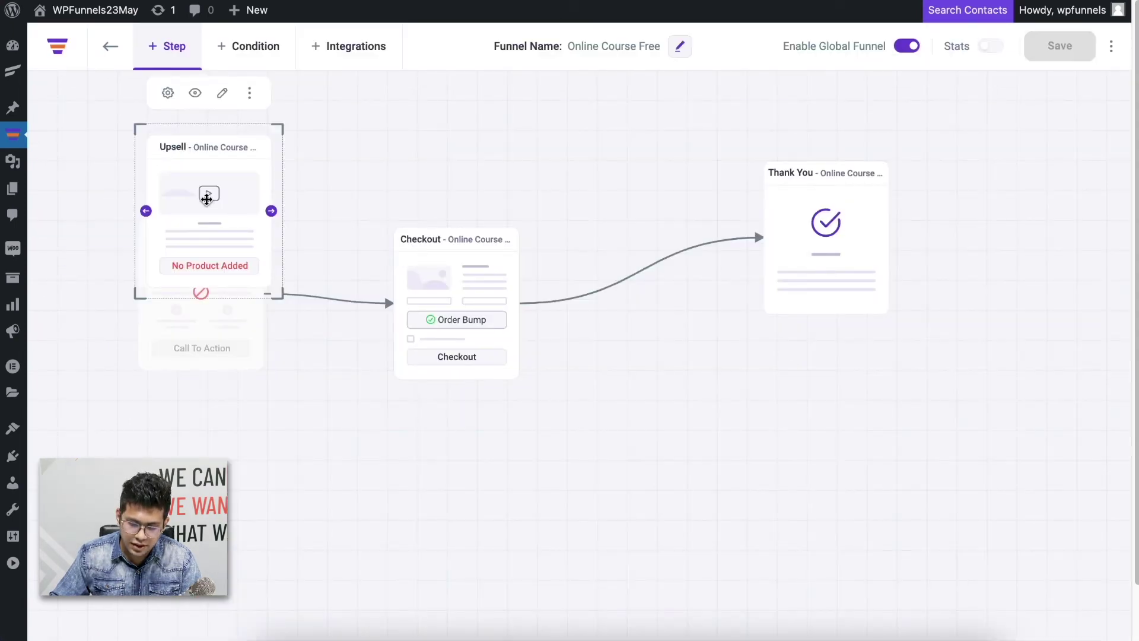
# - Place the Upsell step between Checkout and Thank You and rewire Checkout → Upsell → Thank You
pyautogui.moveTo(207, 198); pyautogui.dragTo(670, 249)
pyautogui.moveTo(522, 303); pyautogui.dragTo(643, 267)
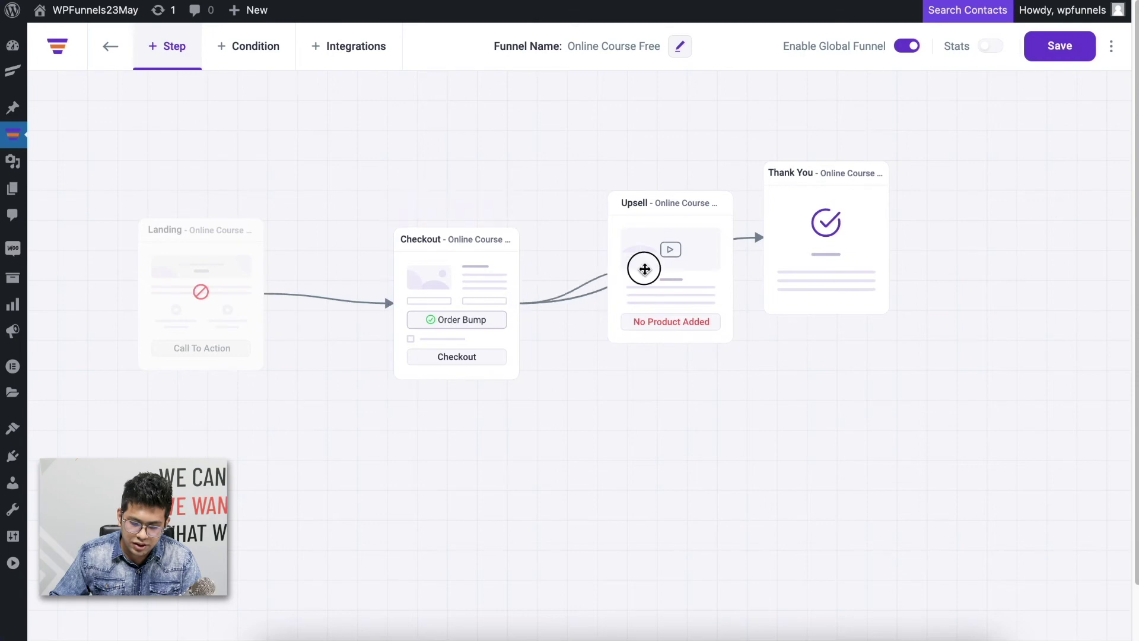
pyautogui.moveTo(796, 262); pyautogui.dragTo(902, 292)
pyautogui.click(699, 283)
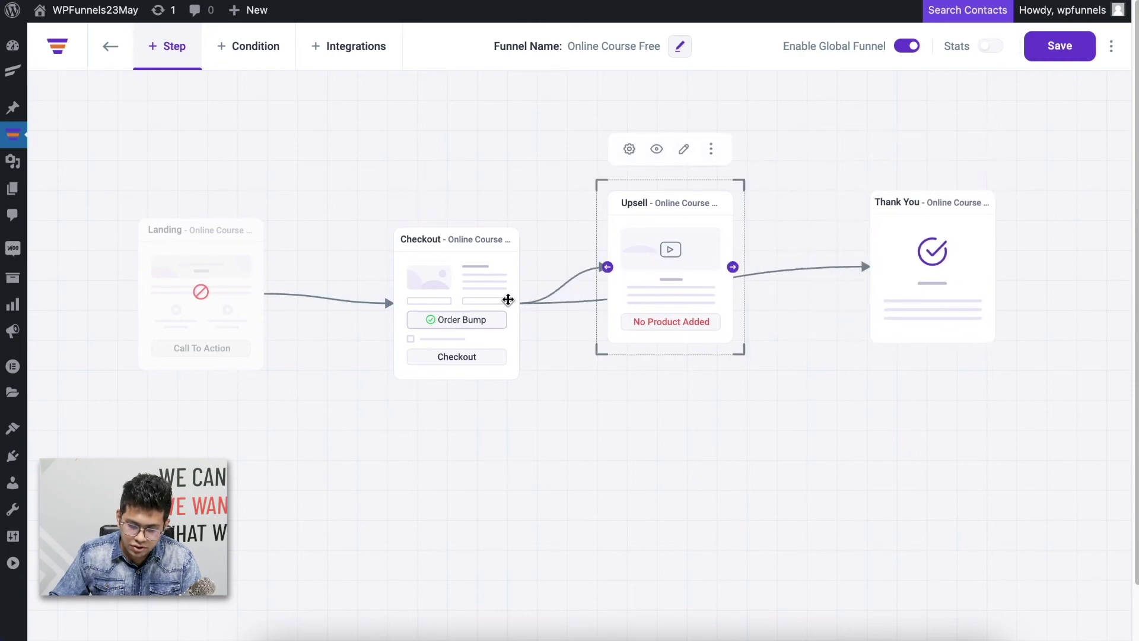
pyautogui.click(799, 271)
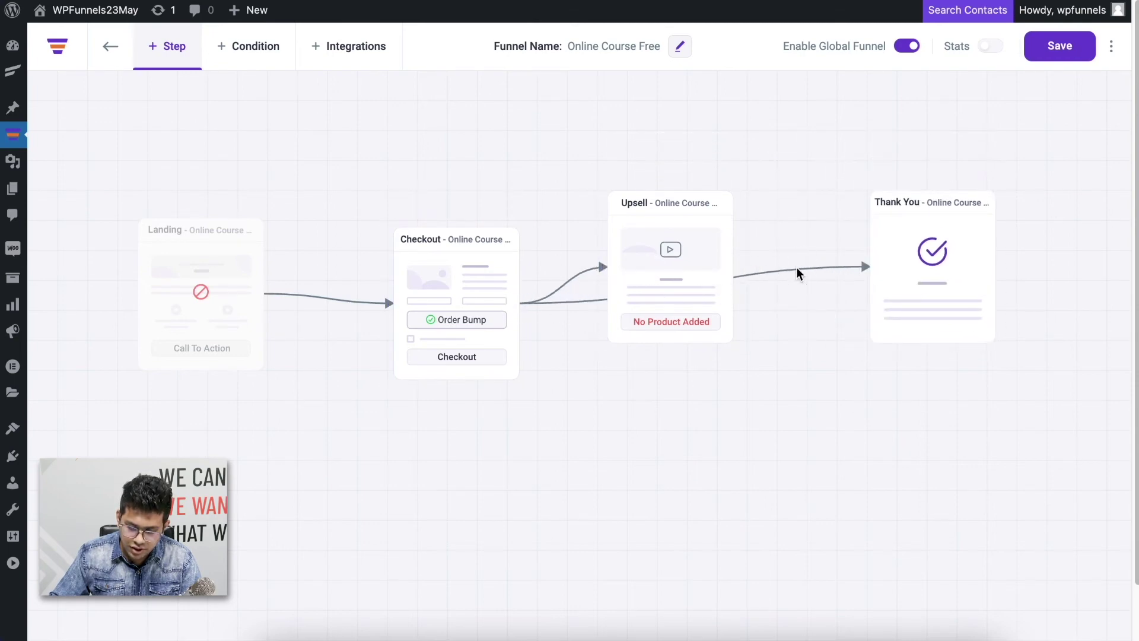
pyautogui.click(743, 279)
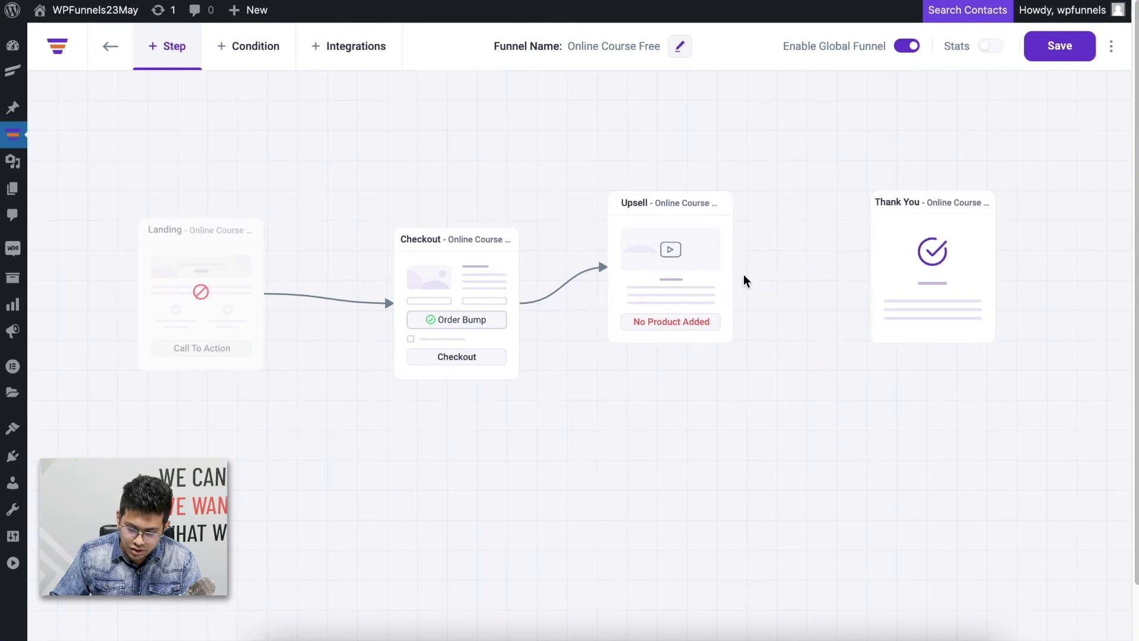
pyautogui.moveTo(687, 268); pyautogui.dragTo(877, 270)
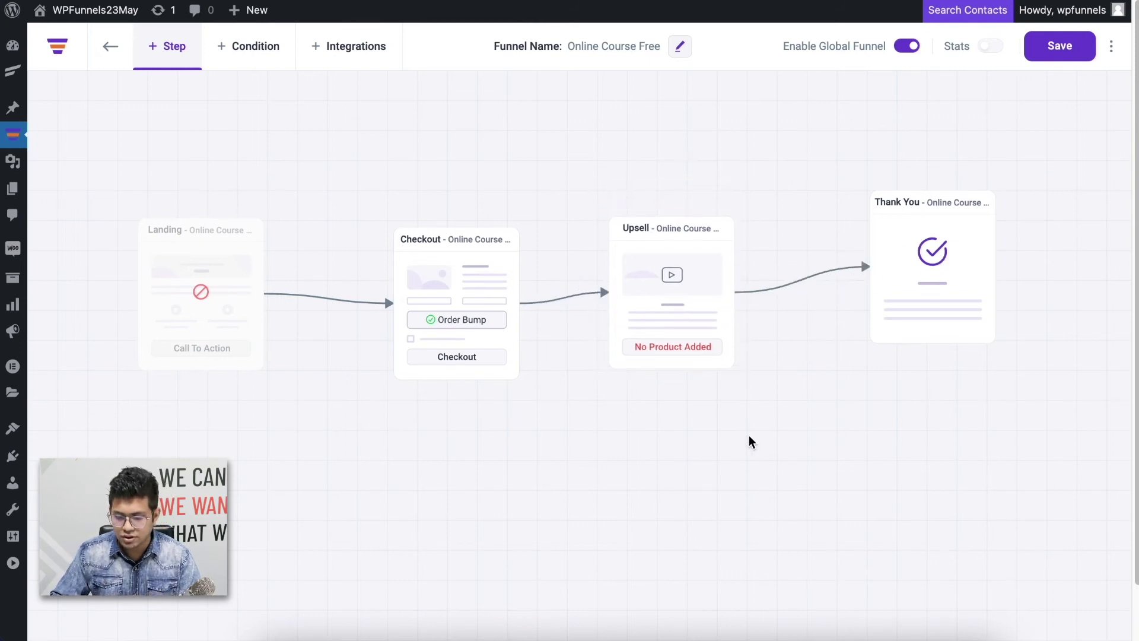
pyautogui.click(676, 306)
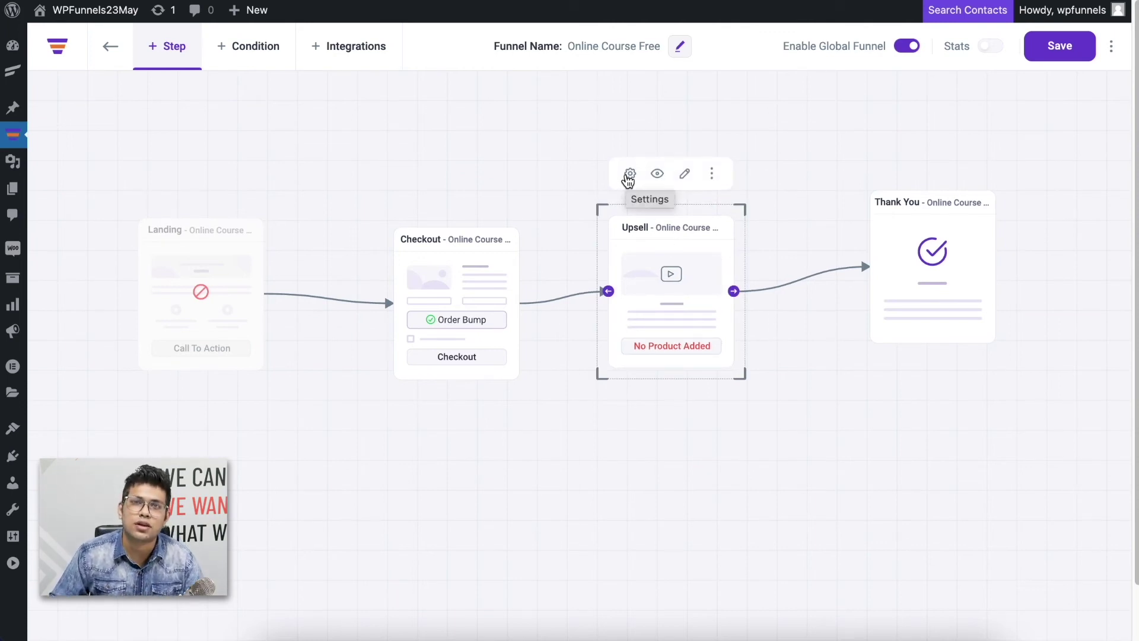
# - Set the Upsell offer to the specific product Ken Follett Collection - 4 books bundle and save
pyautogui.click(629, 175)
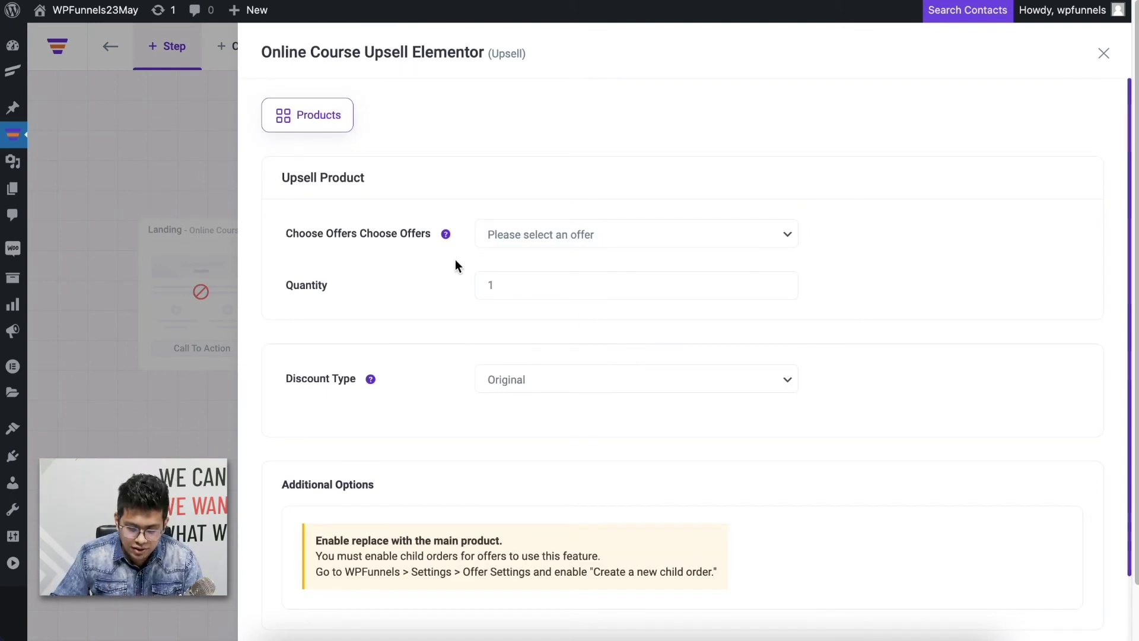
pyautogui.click(579, 236)
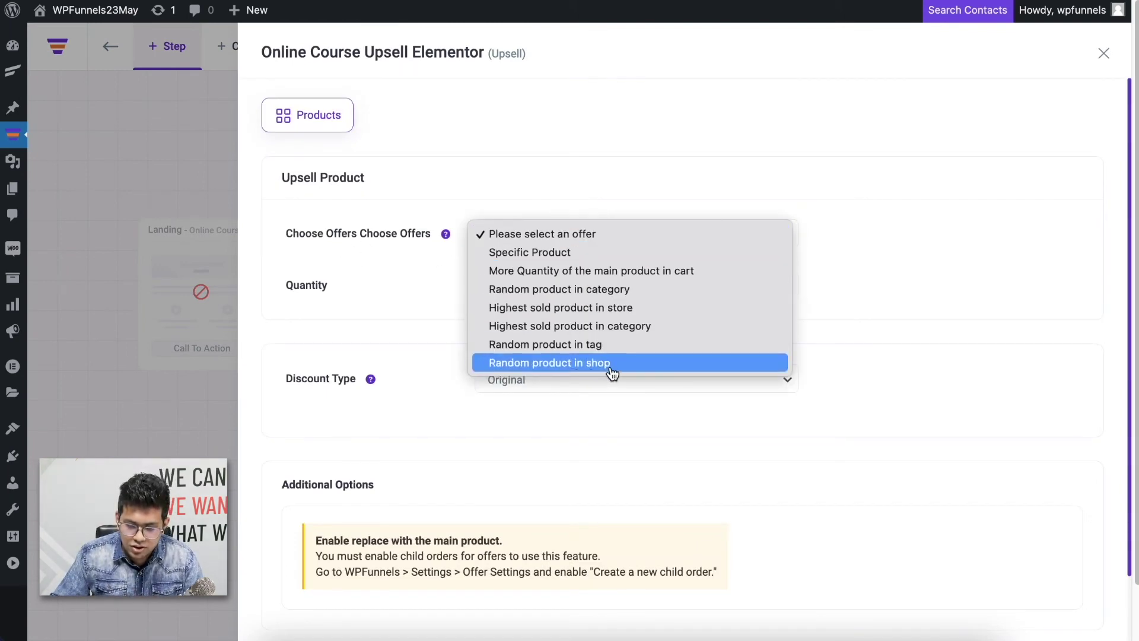
pyautogui.click(571, 256)
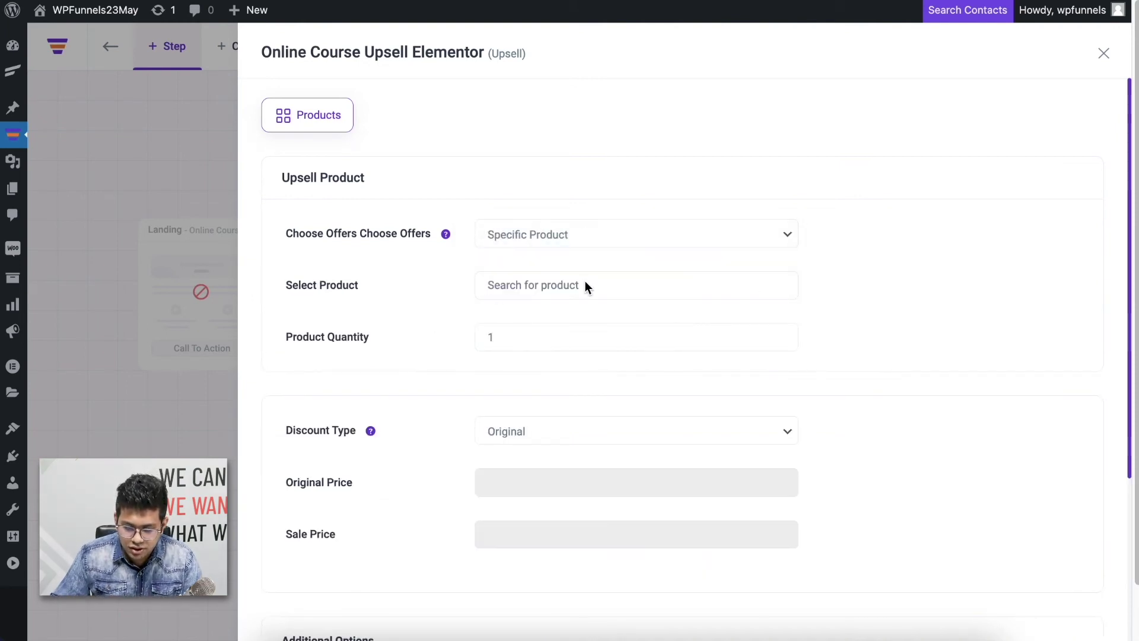
pyautogui.click(591, 284)
pyautogui.write('ken')
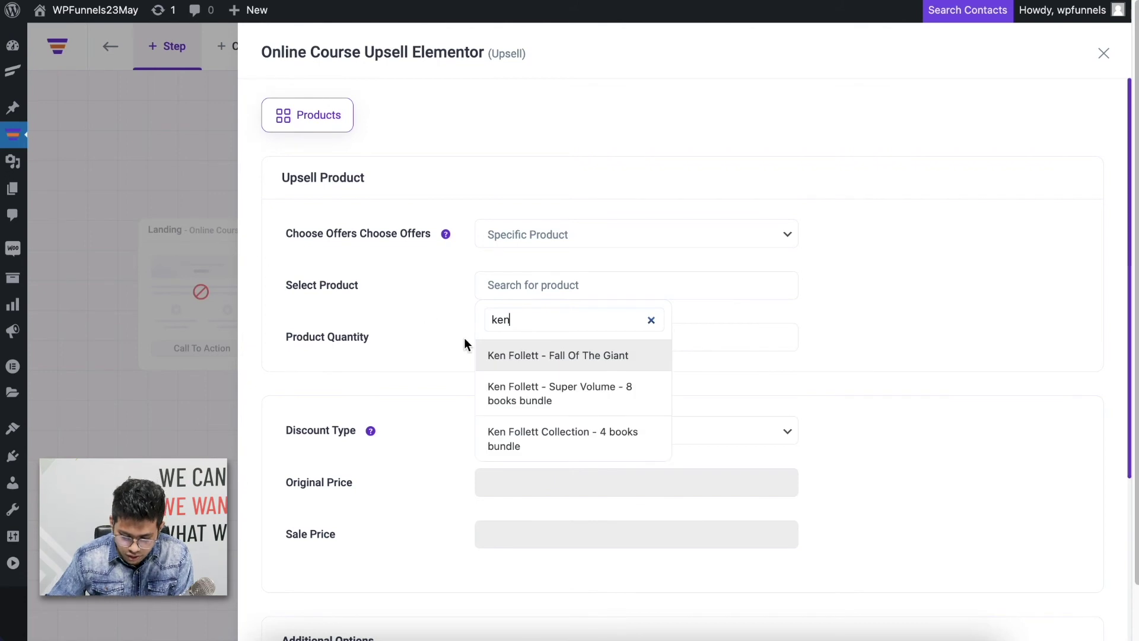
pyautogui.click(601, 440)
pyautogui.scroll(-5, 895, 426)
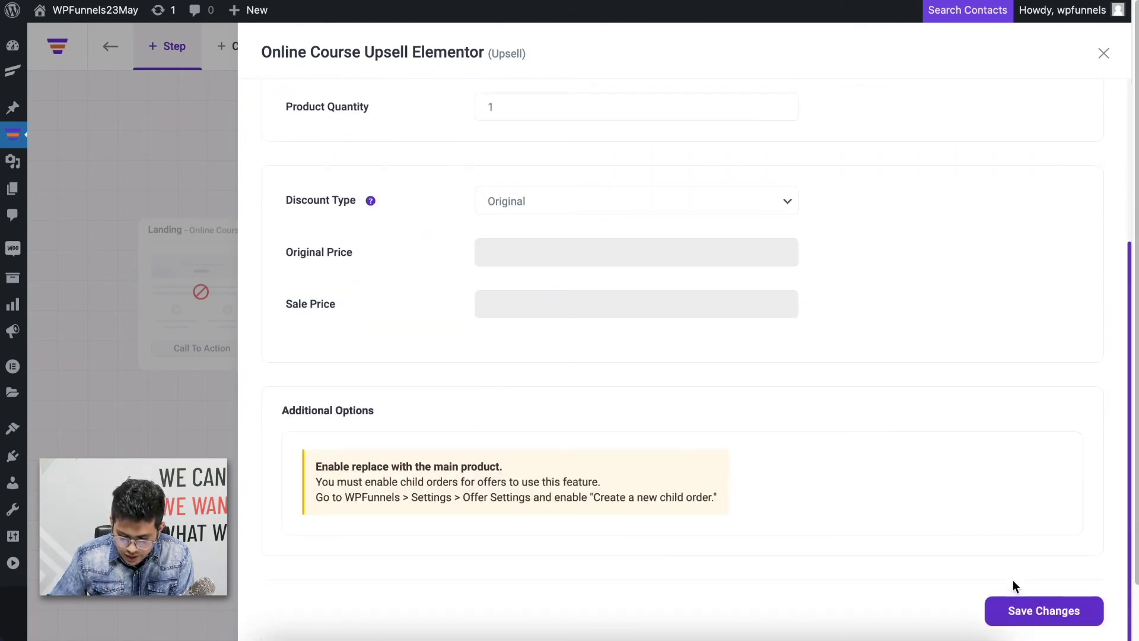
pyautogui.click(1003, 614)
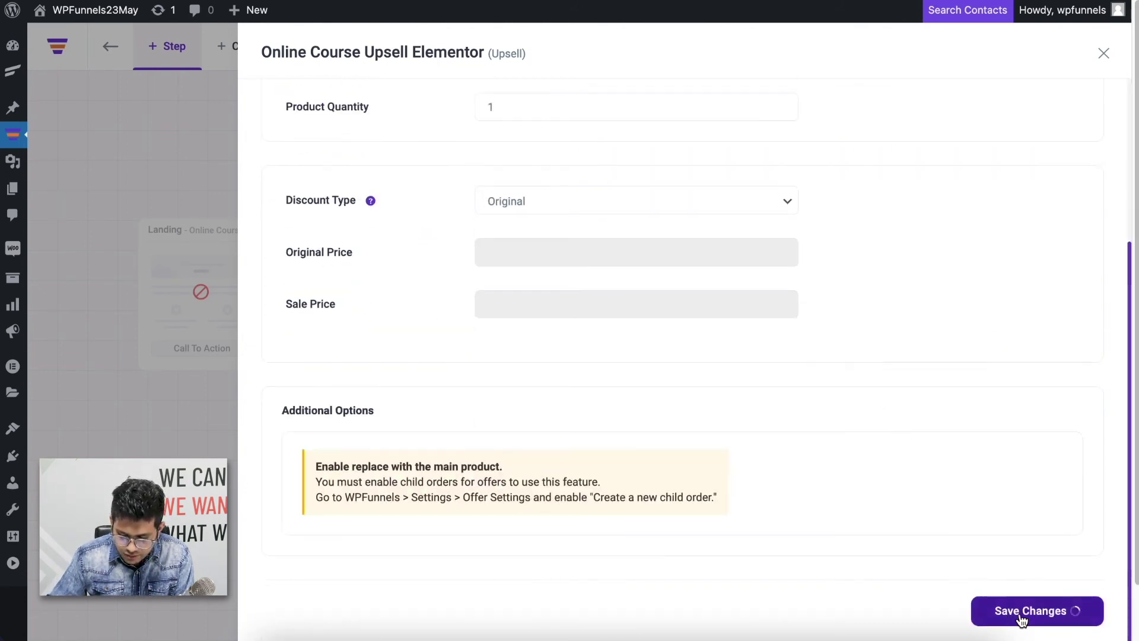
pyautogui.click(1104, 53)
pyautogui.click(800, 438)
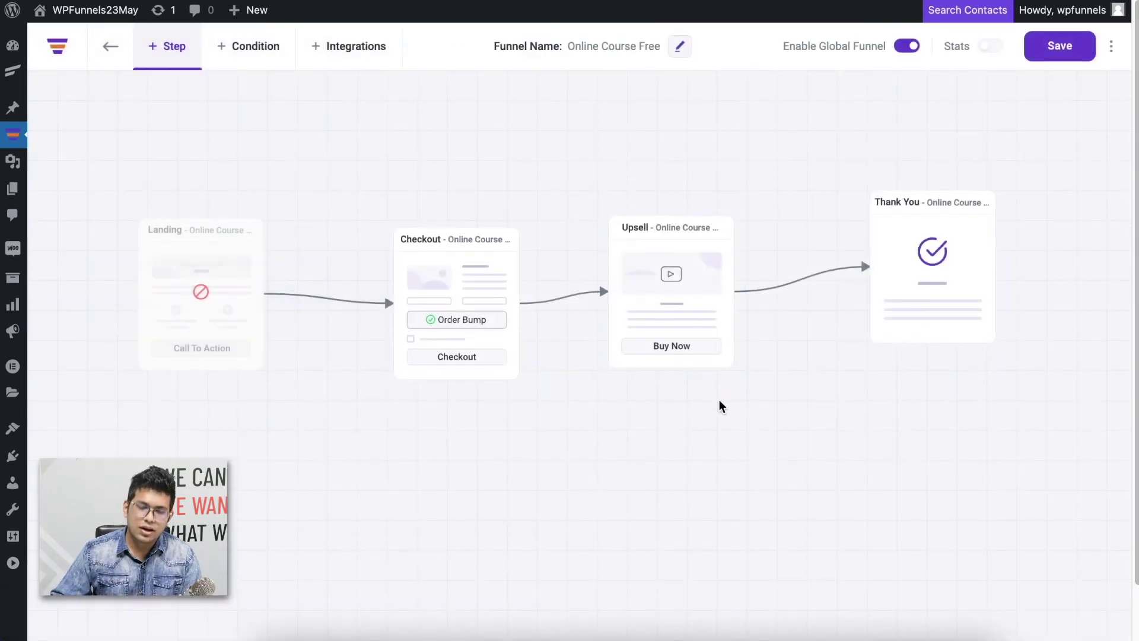